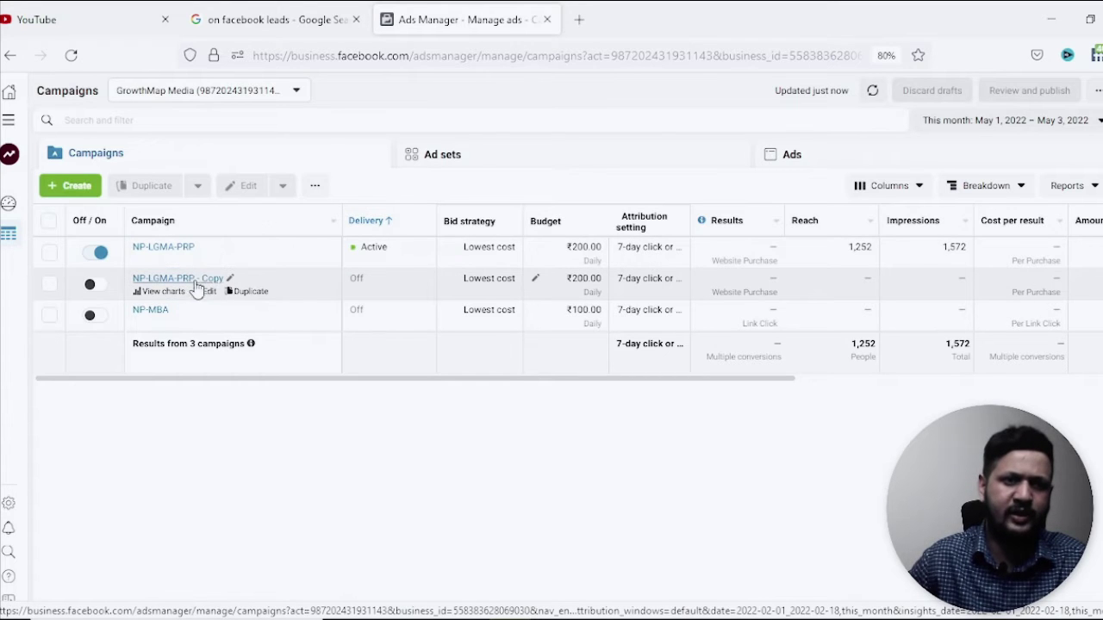
# - Delete the campaign NP-LGMA-PRP - Copy and confirm the deletion
pyautogui.click(49, 283)
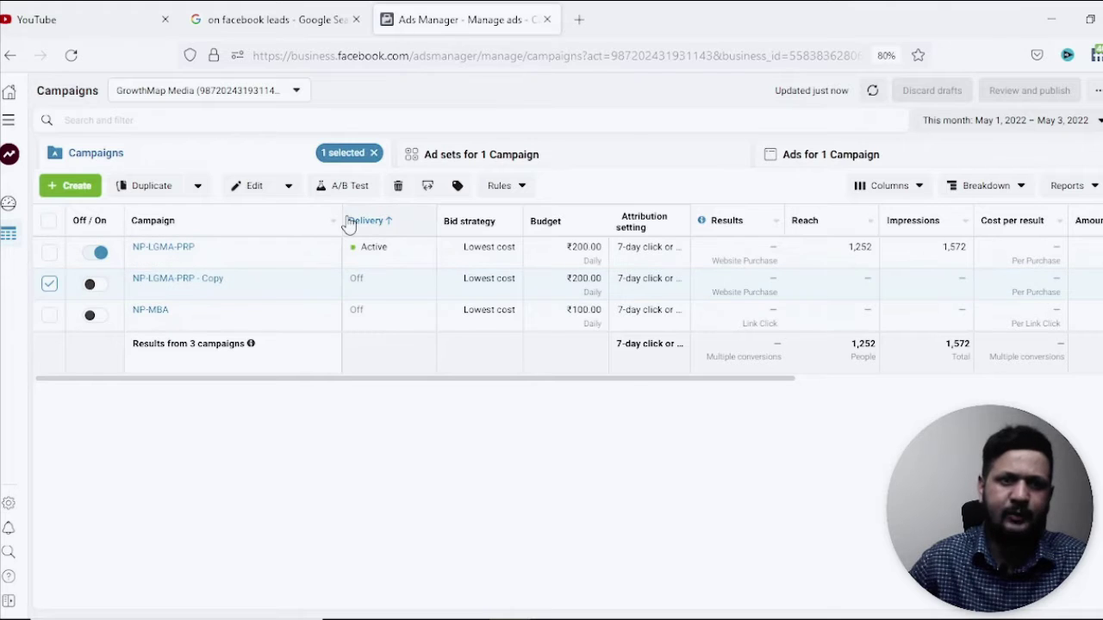
pyautogui.click(398, 187)
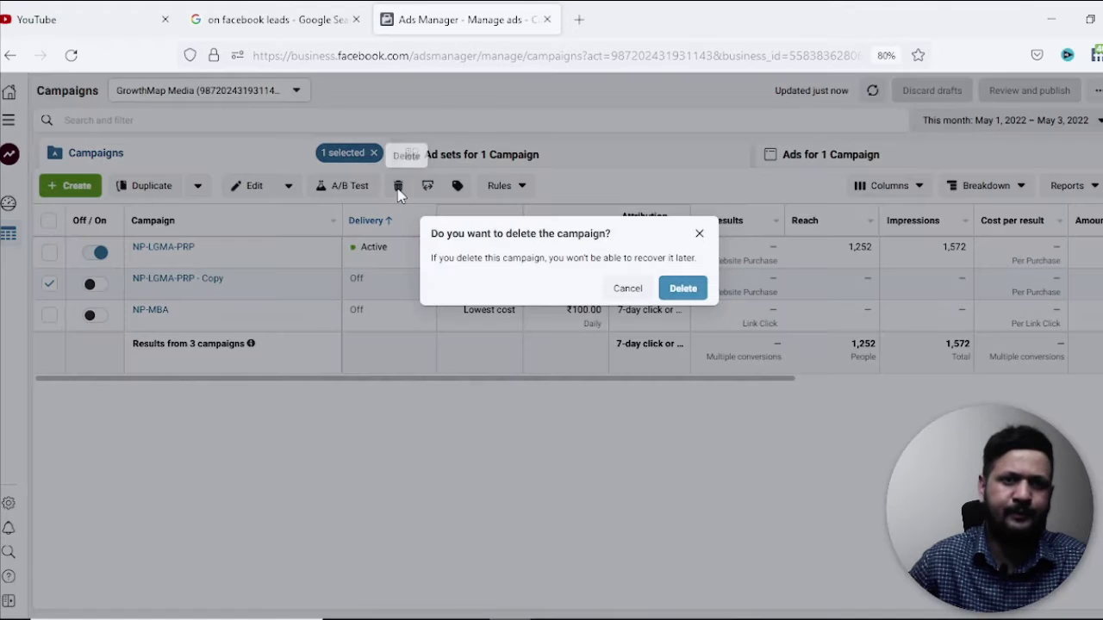
pyautogui.click(682, 290)
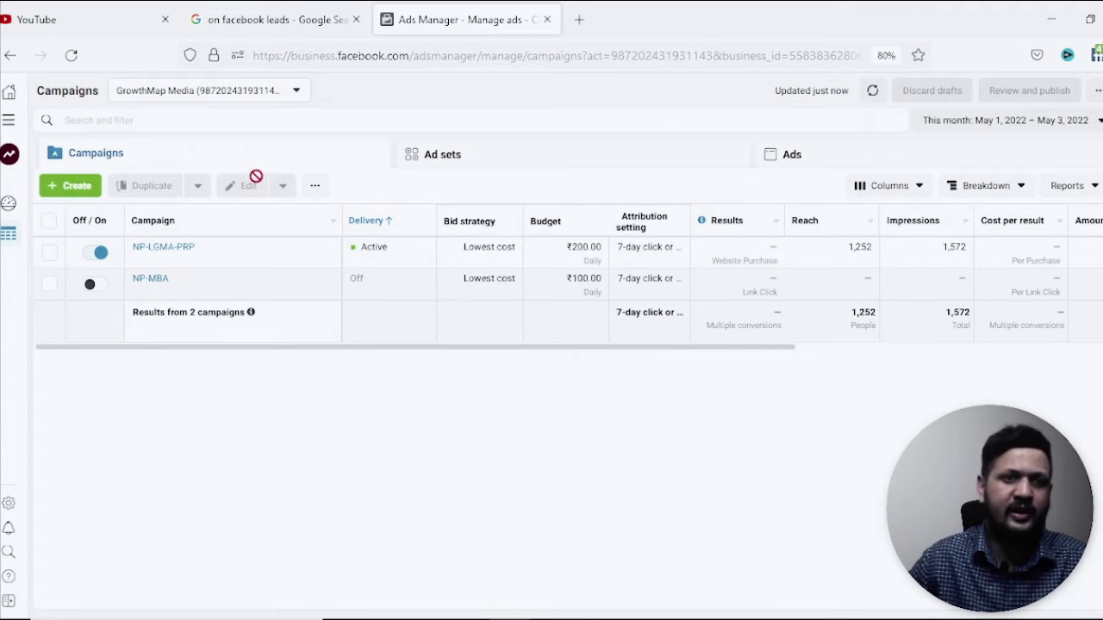
# - Filter the campaign list so that campaign delivery is Deleted
pyautogui.click(286, 121)
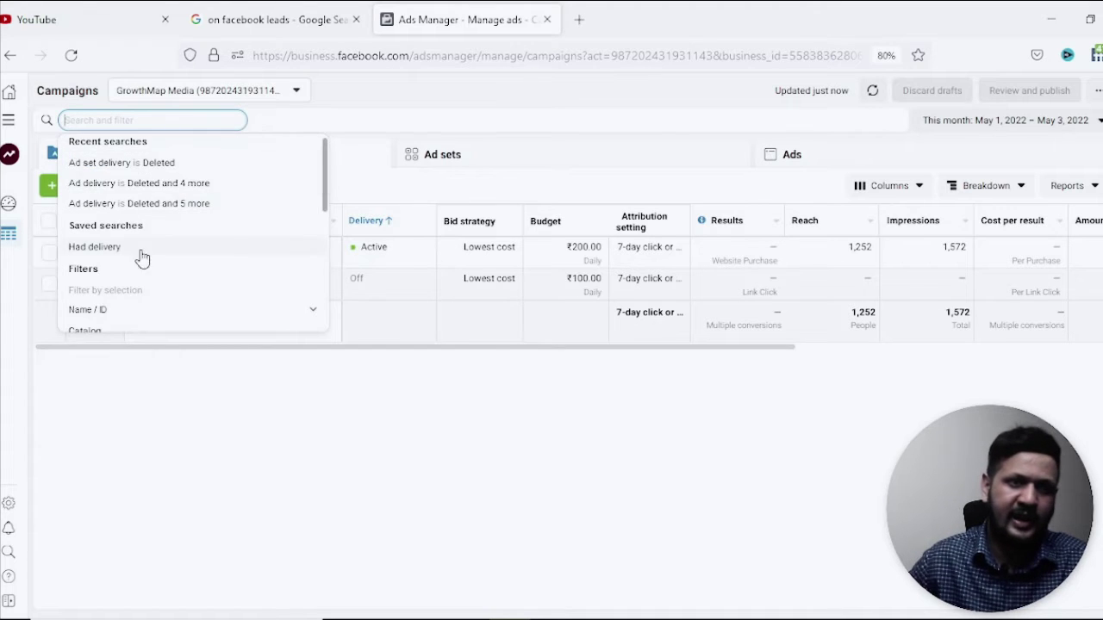
pyautogui.scroll(-2, 145, 255)
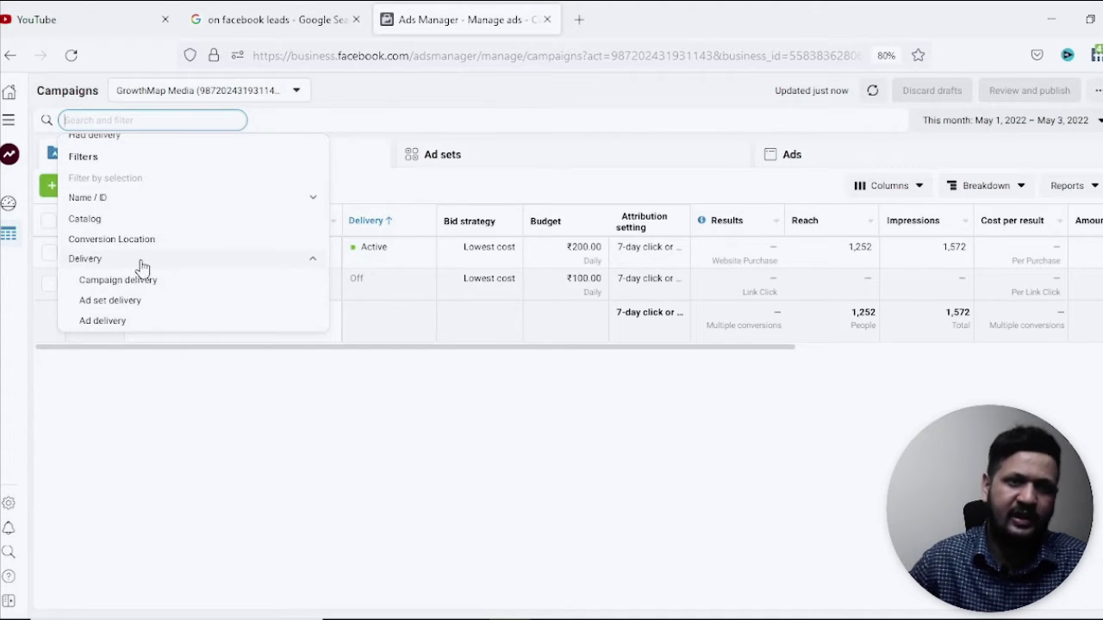
pyautogui.scroll(-1, 148, 250)
pyautogui.click(152, 231)
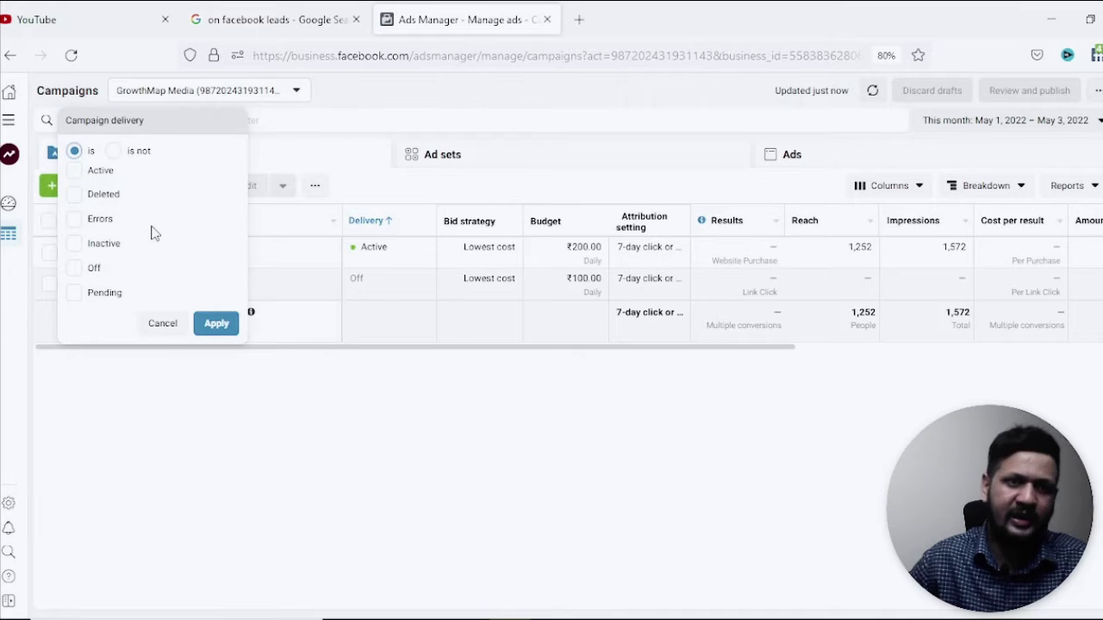
pyautogui.click(75, 196)
pyautogui.click(216, 325)
pyautogui.click(360, 449)
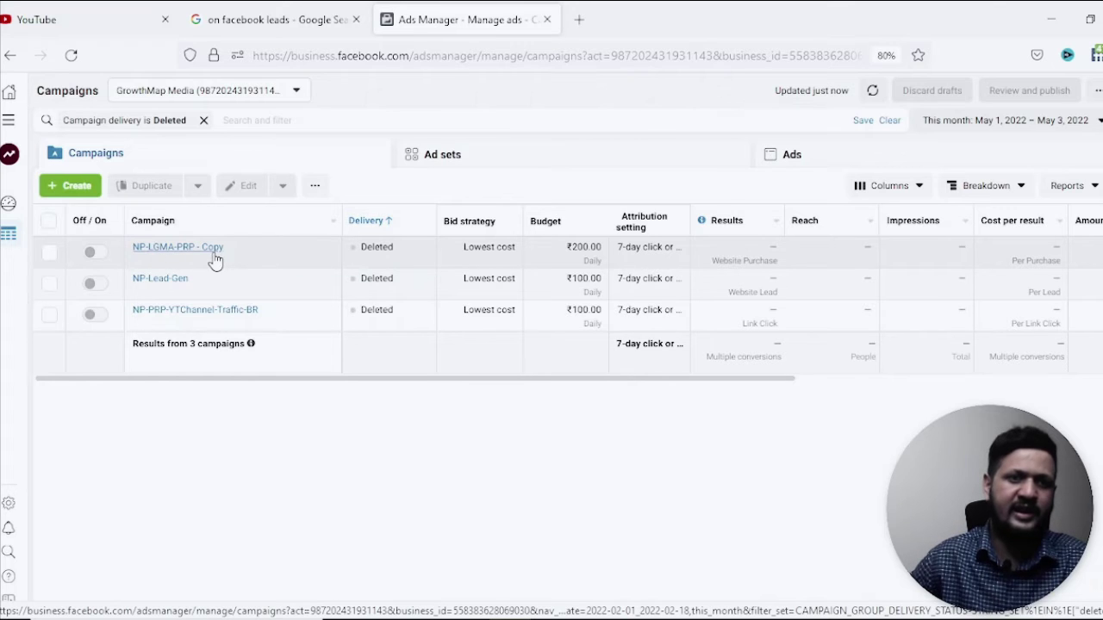
# - Show the ad sets of the deleted campaign NP-LGMA-PRP - Copy, filtered to ad set delivery is Deleted
pyautogui.click(49, 253)
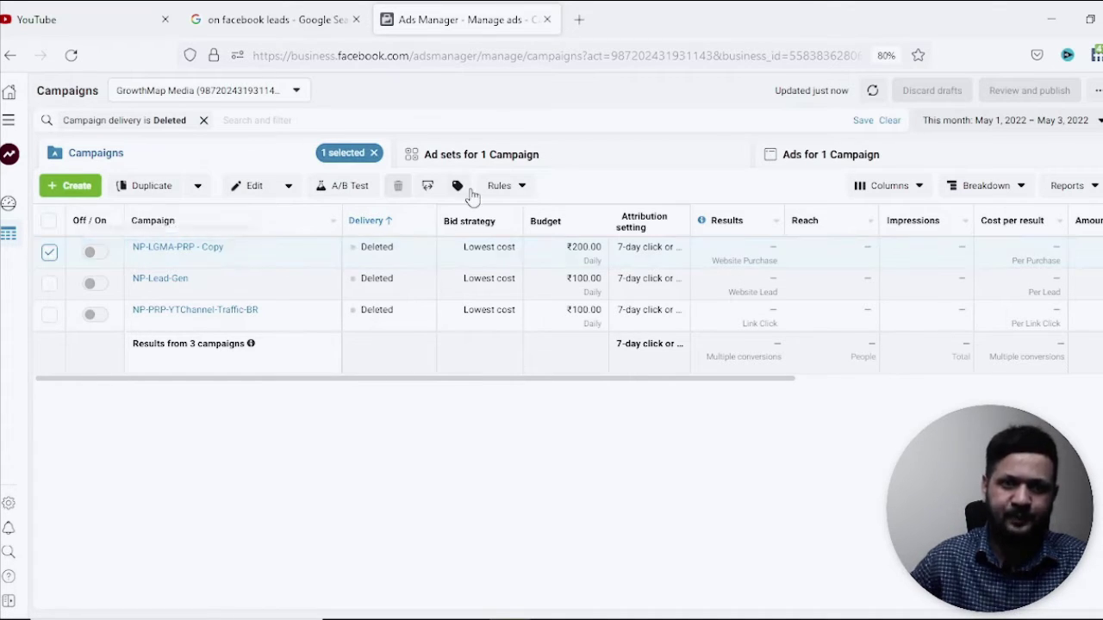
pyautogui.click(576, 168)
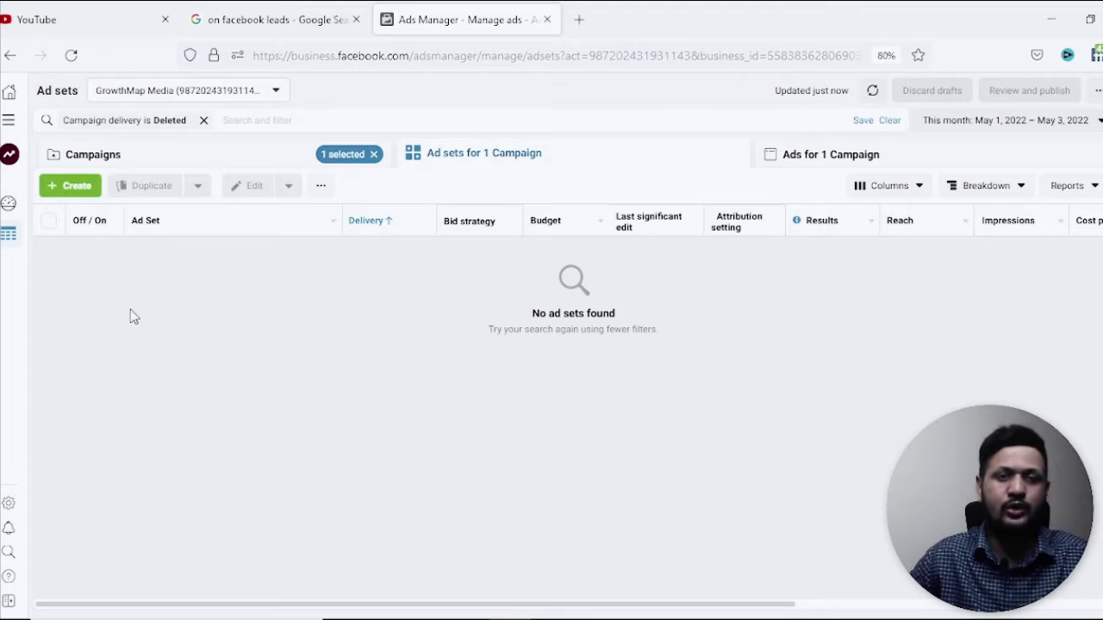
pyautogui.click(251, 123)
pyautogui.scroll(-2, 297, 258)
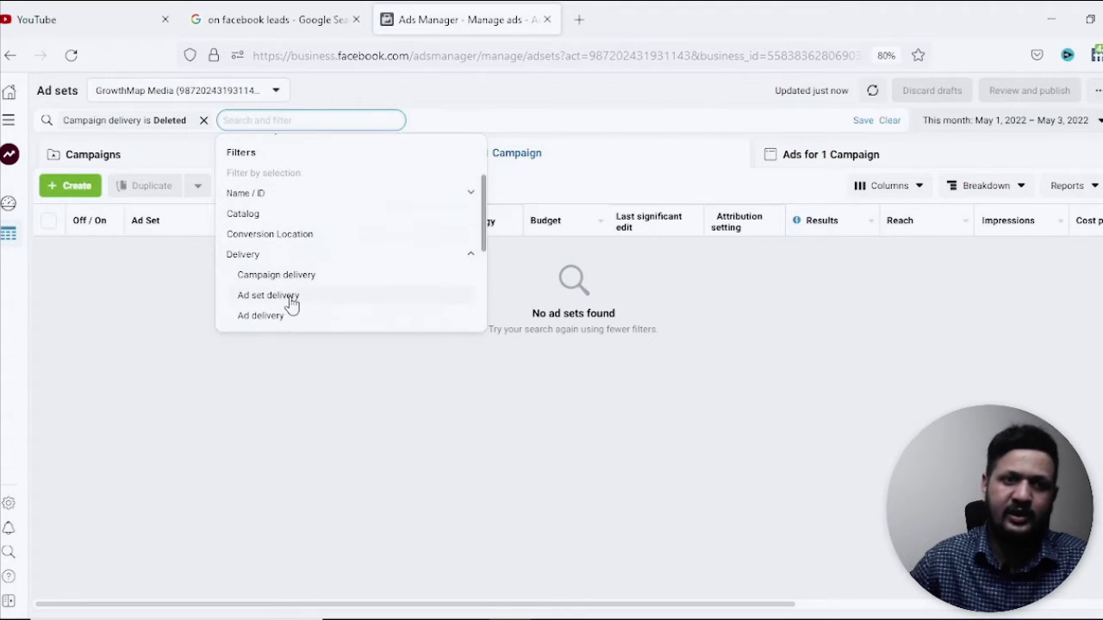
pyautogui.click(289, 298)
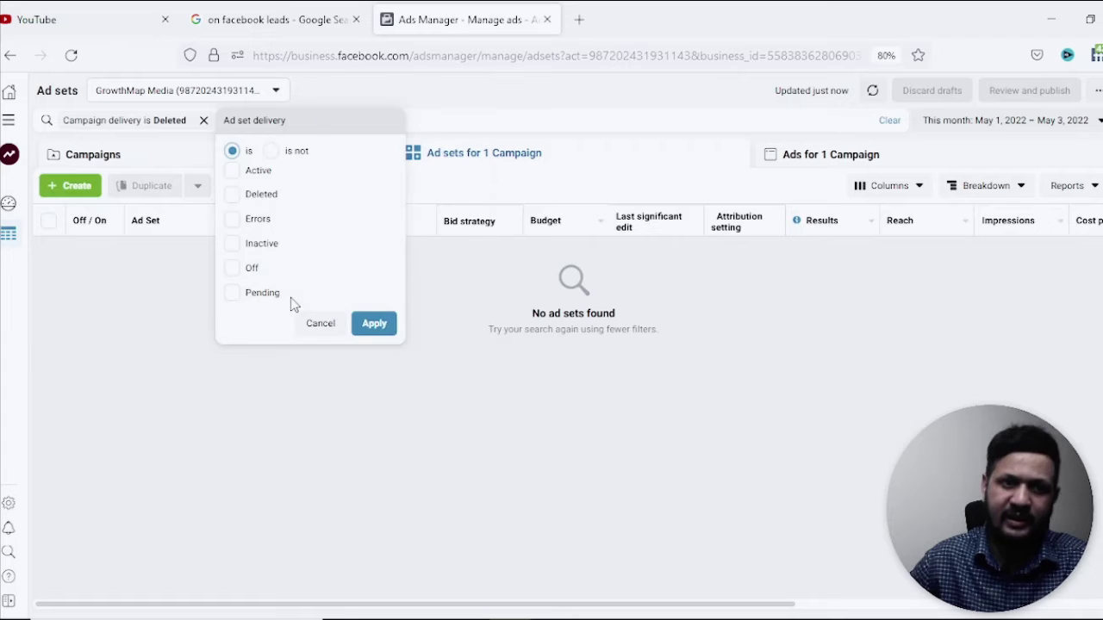
pyautogui.click(231, 195)
pyautogui.click(369, 328)
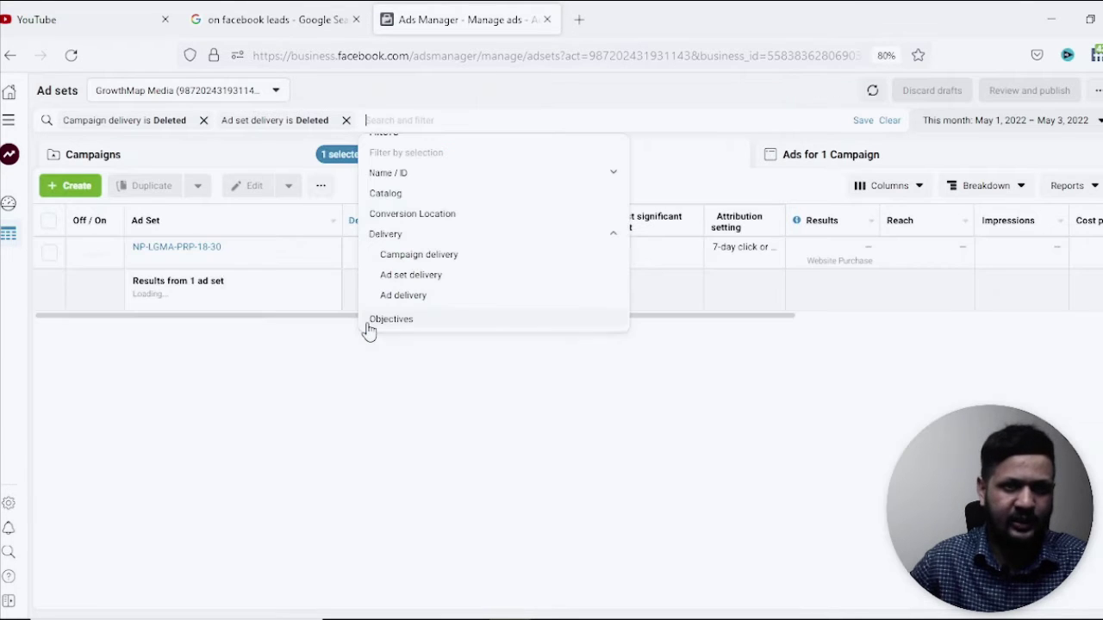
# - Show the ads of the deleted ad set NP-LGMA-PRP-18-30, filtered to ad delivery is Deleted
pyautogui.click(49, 253)
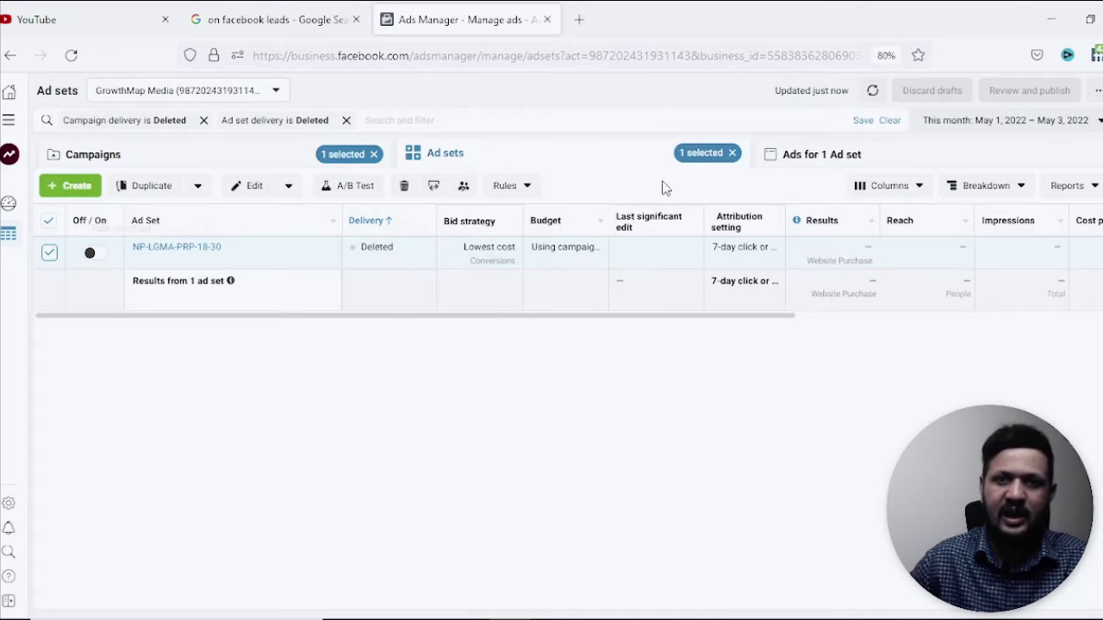
pyautogui.click(912, 166)
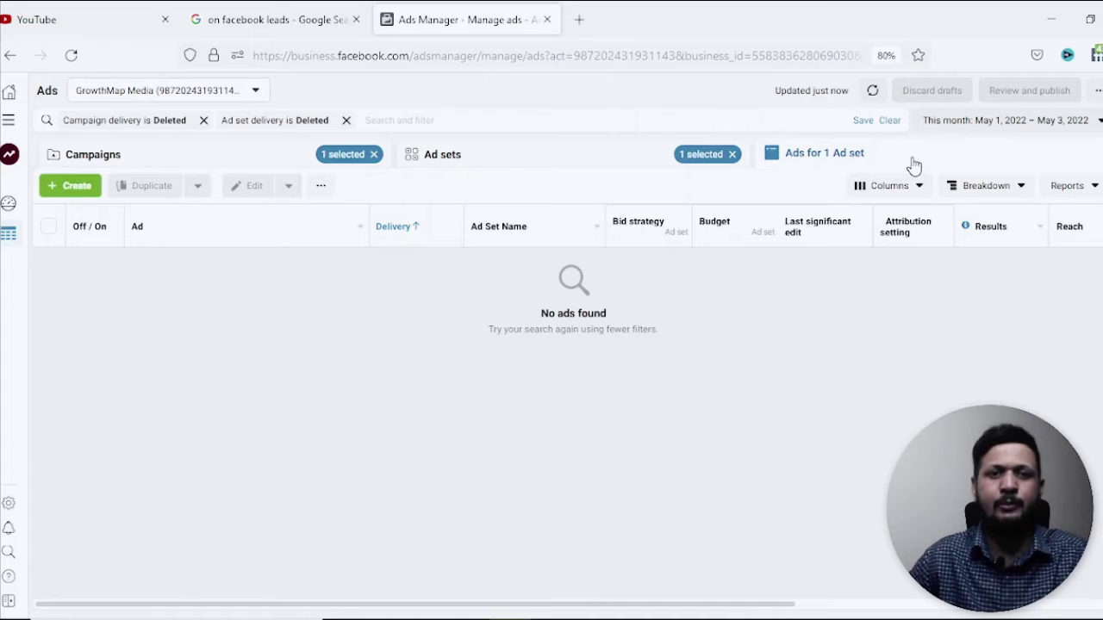
pyautogui.click(487, 119)
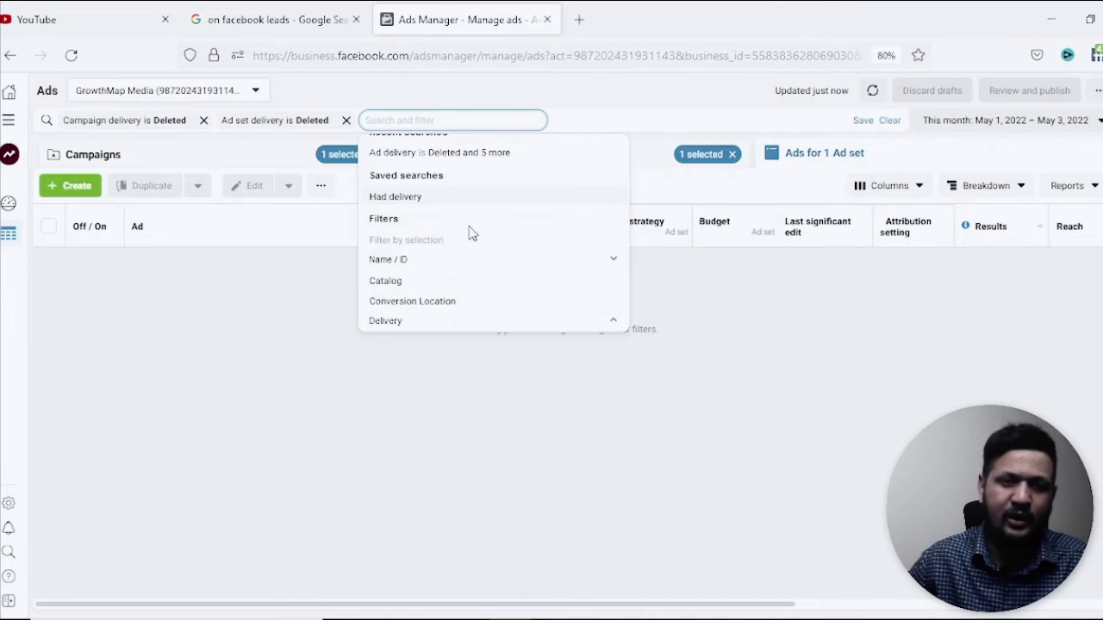
pyautogui.scroll(-3, 471, 232)
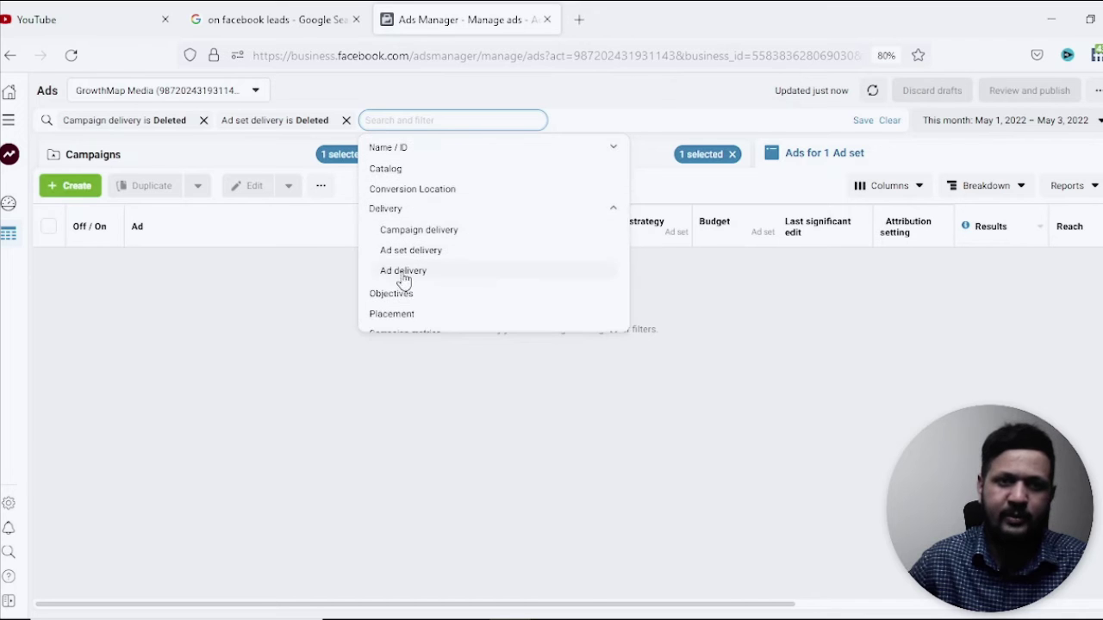
pyautogui.click(404, 274)
pyautogui.click(376, 194)
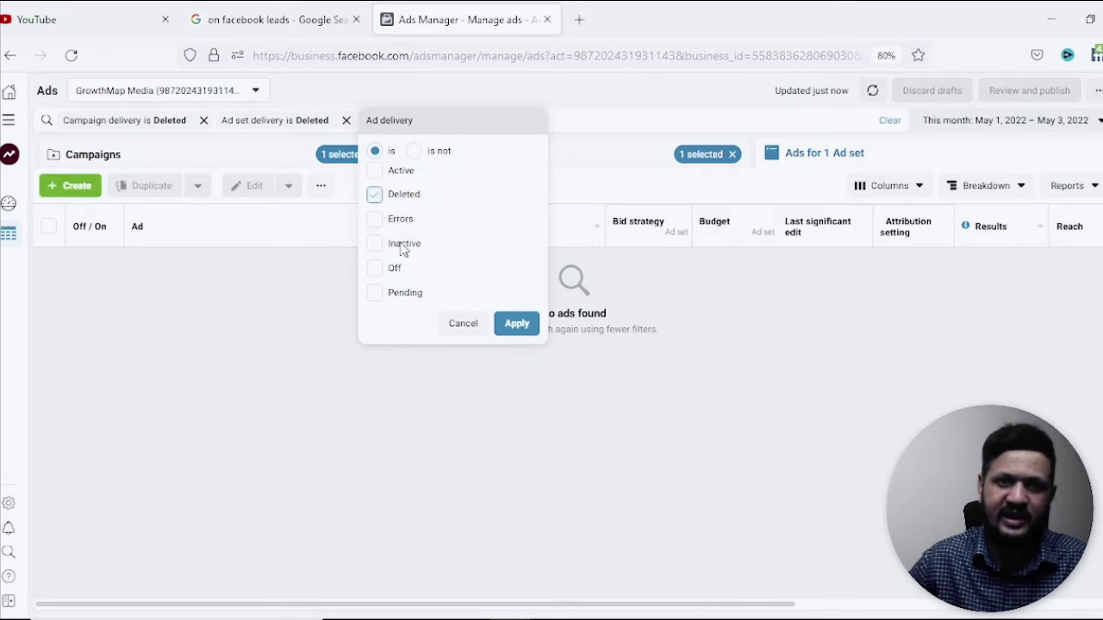
pyautogui.click(519, 331)
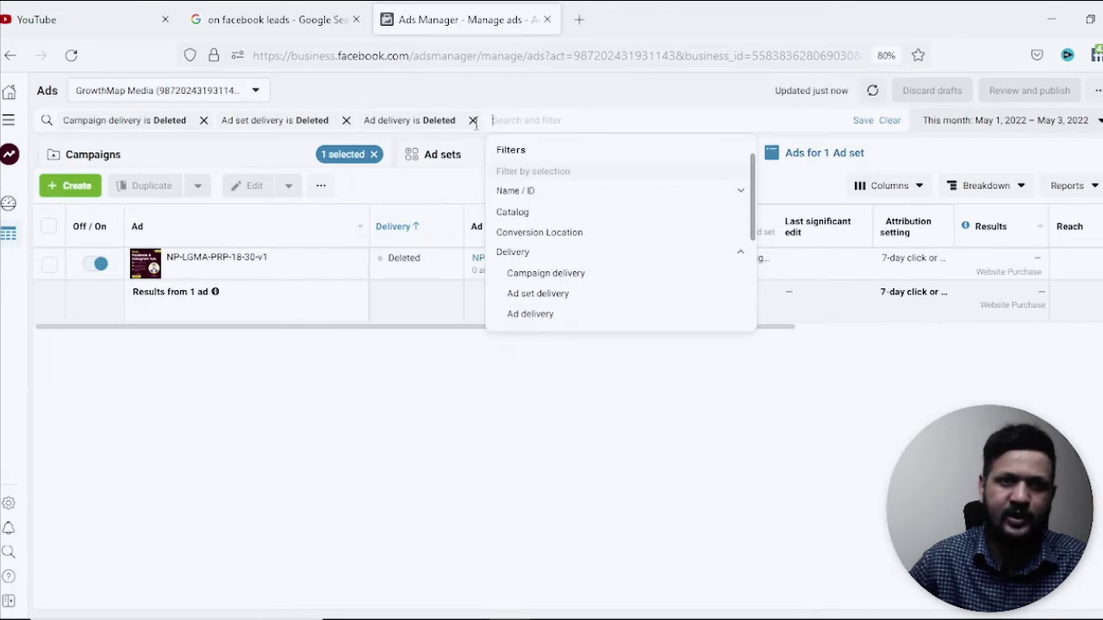
# - Select the deleted ad NP-LGMA-PRP-18-30-v1 and try to duplicate it
pyautogui.click(49, 264)
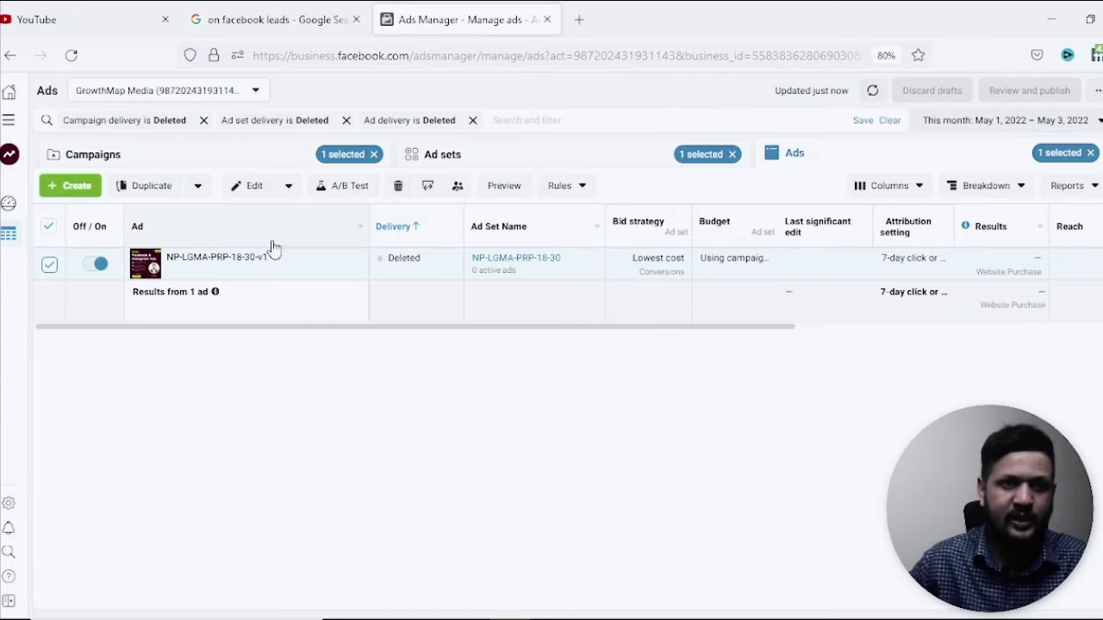
pyautogui.click(153, 190)
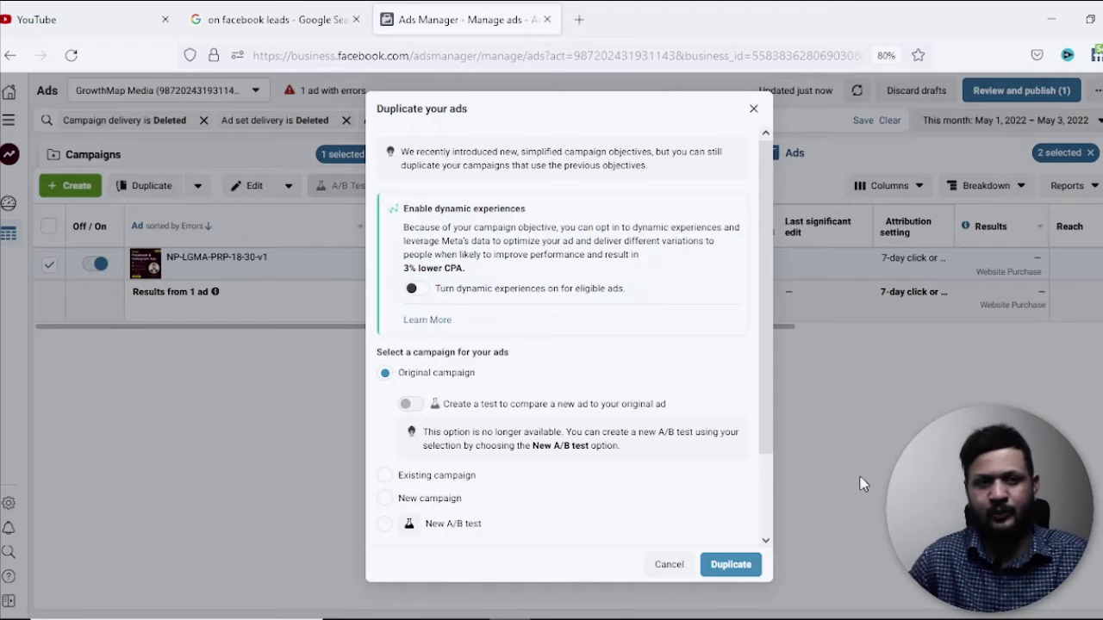
pyautogui.click(877, 401)
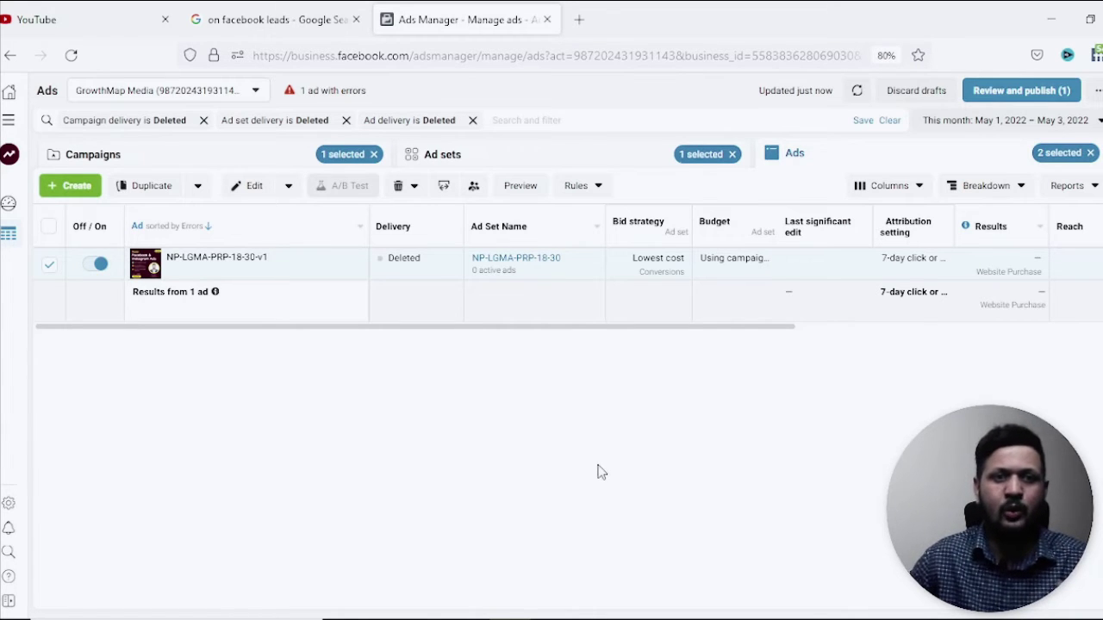
# - Export the selected ads as a .csv file
pyautogui.click(445, 188)
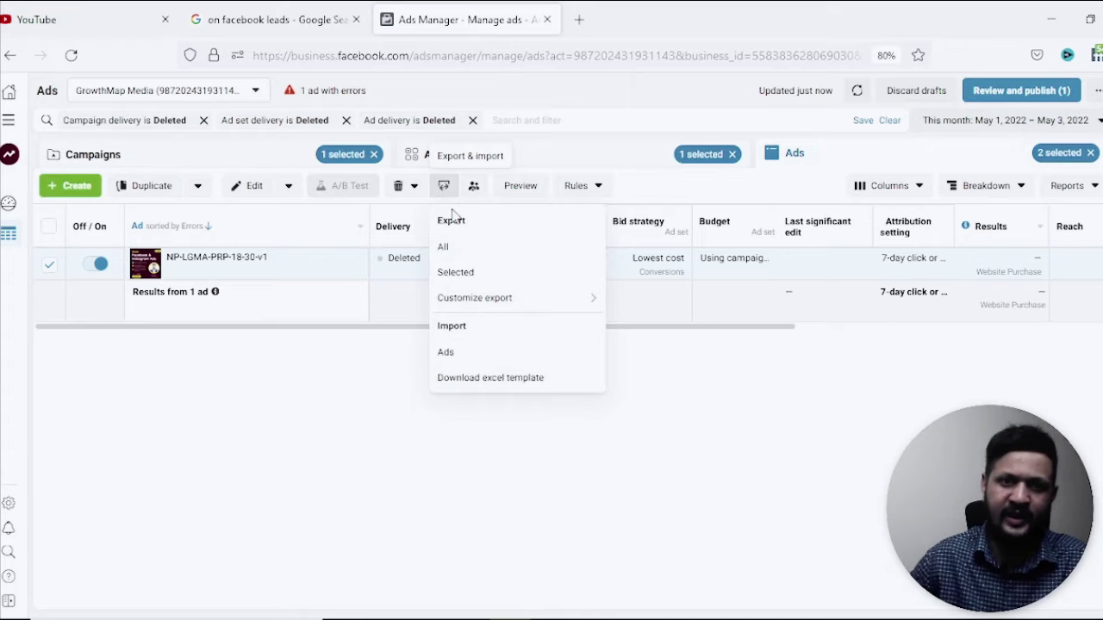
pyautogui.click(456, 272)
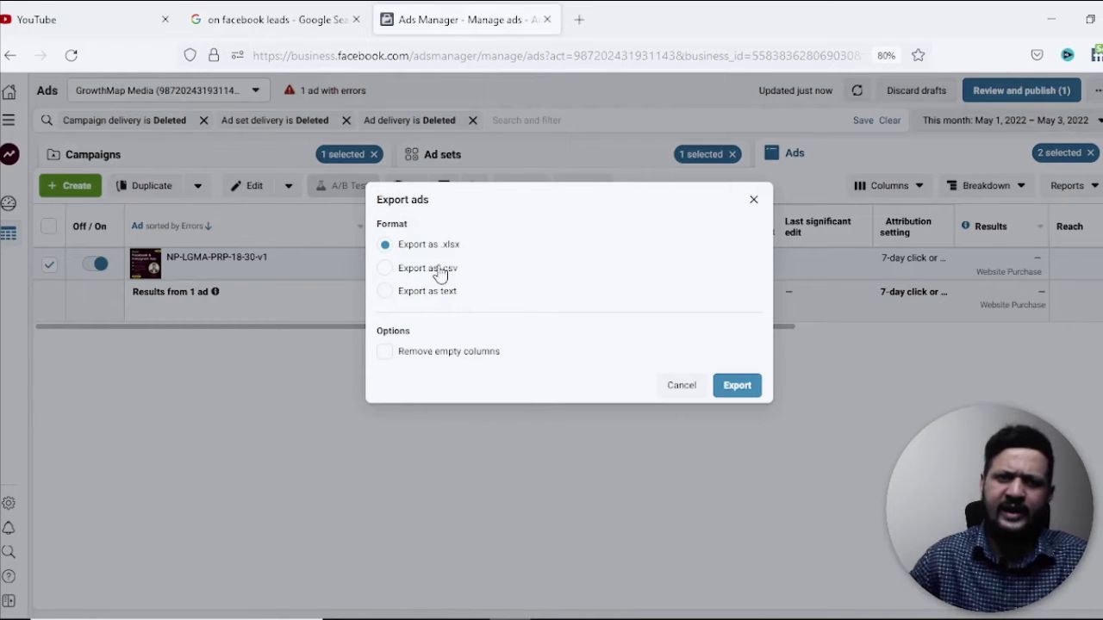
pyautogui.click(431, 272)
pyautogui.click(737, 385)
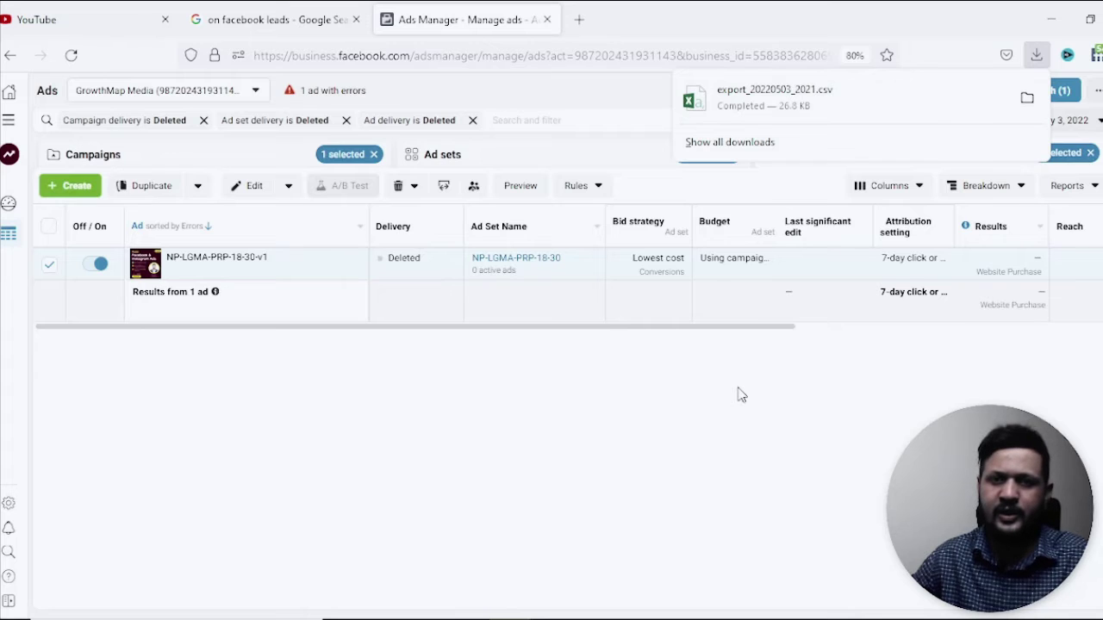
# - Open the exported file export_20220503_2021.csv in Excel and widen the Campaign Status column to show its full contents
pyautogui.click(810, 103)
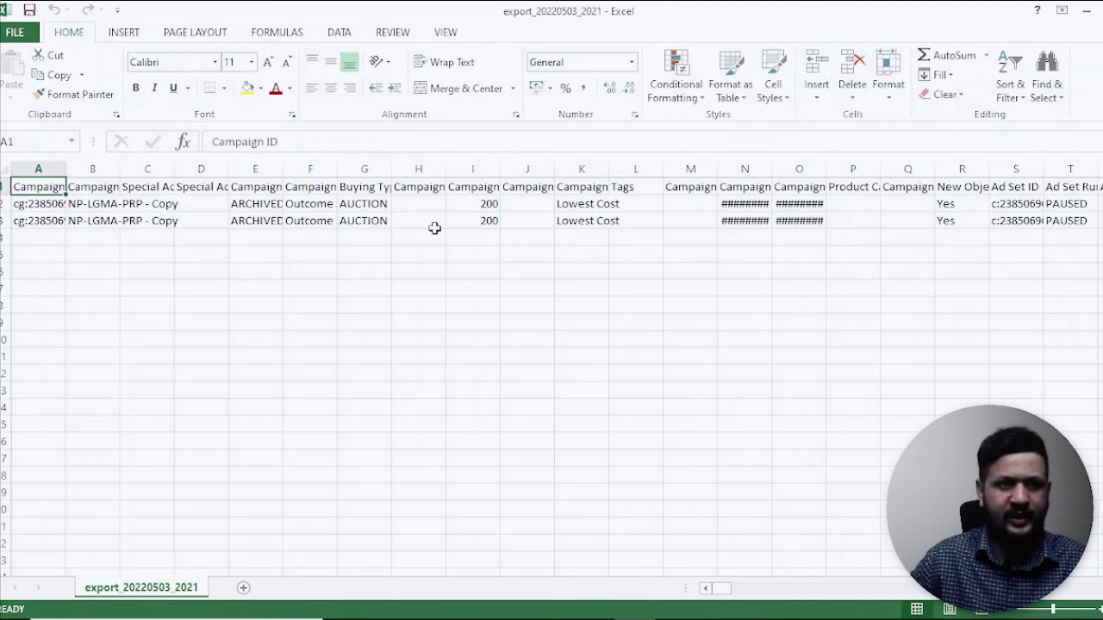
pyautogui.click(259, 206)
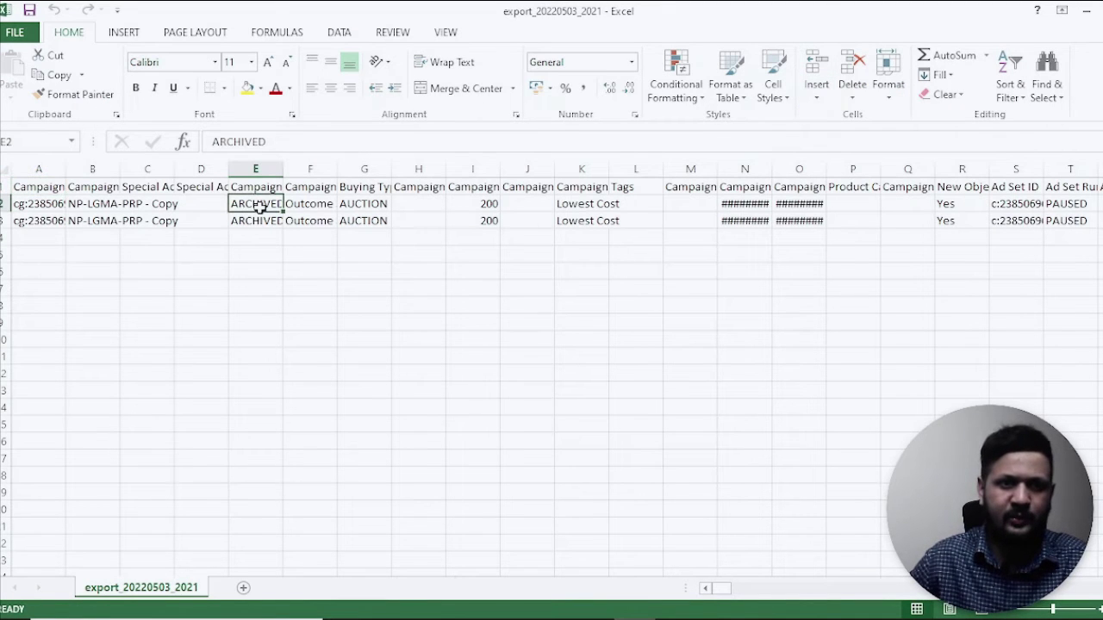
pyautogui.moveTo(285, 169); pyautogui.dragTo(351, 166)
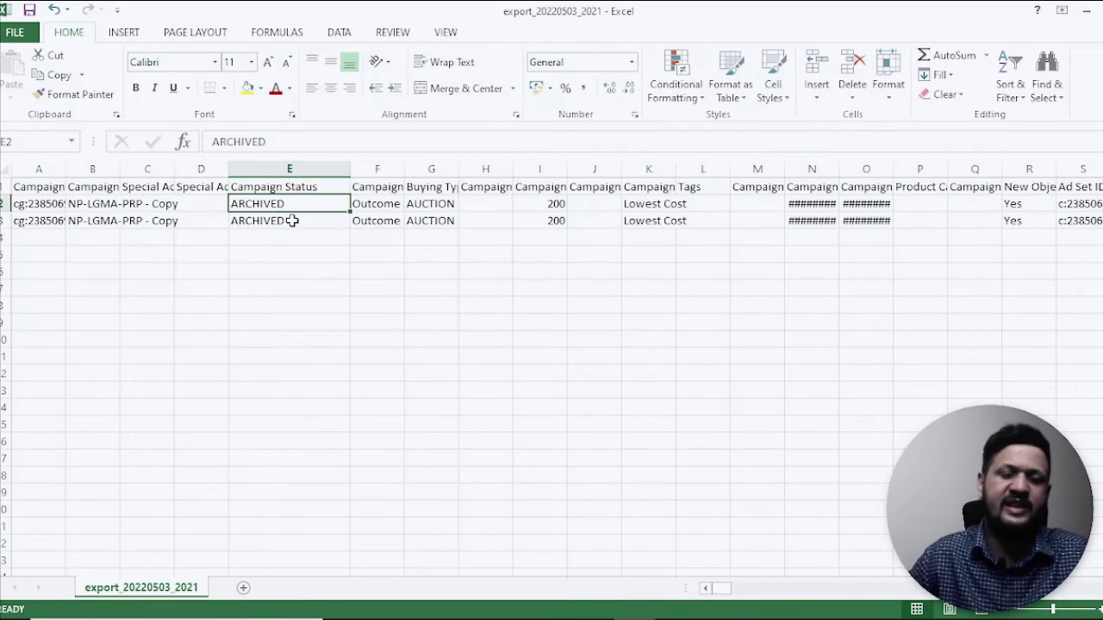
# - Set the Campaign Status to Paused in both campaign rows, cells E2 and E3
pyautogui.click(291, 216)
pyautogui.click(295, 205)
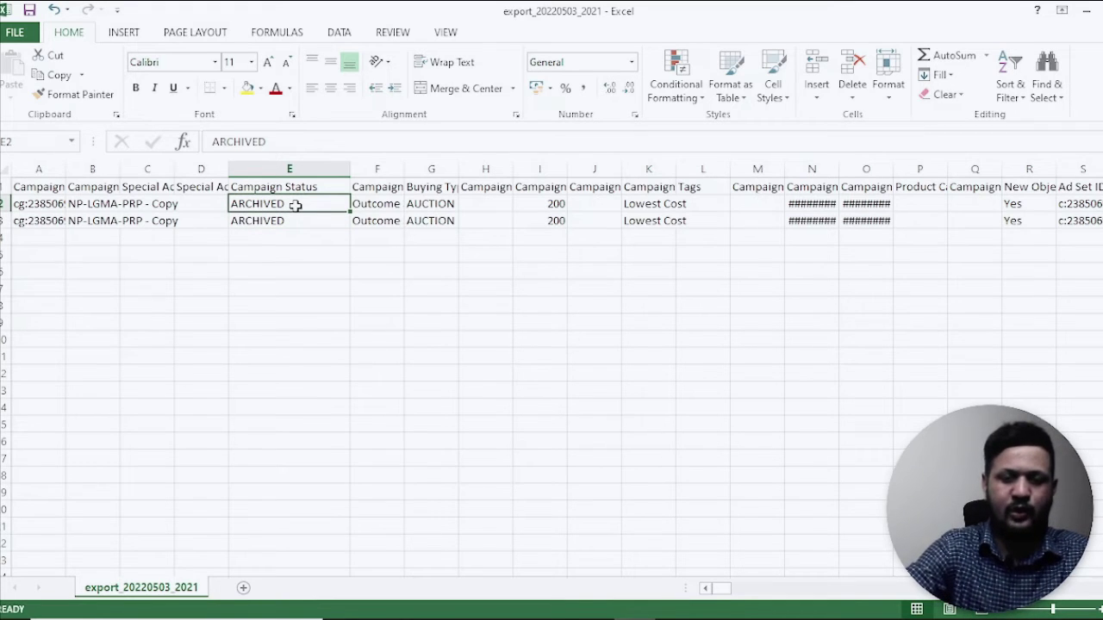
pyautogui.write('P')
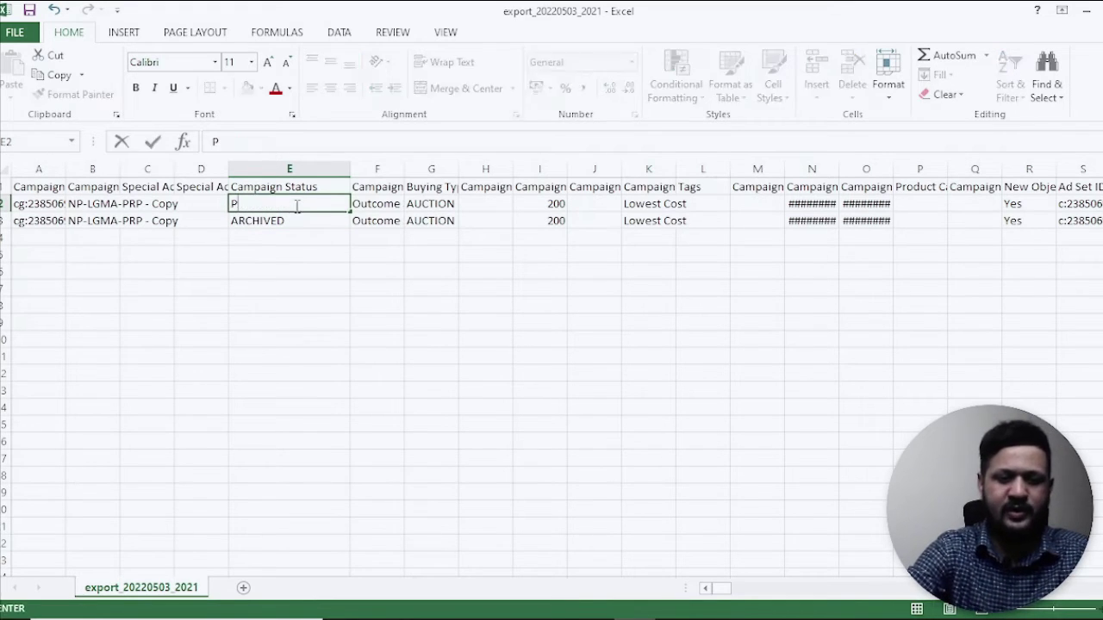
pyautogui.write('aused')
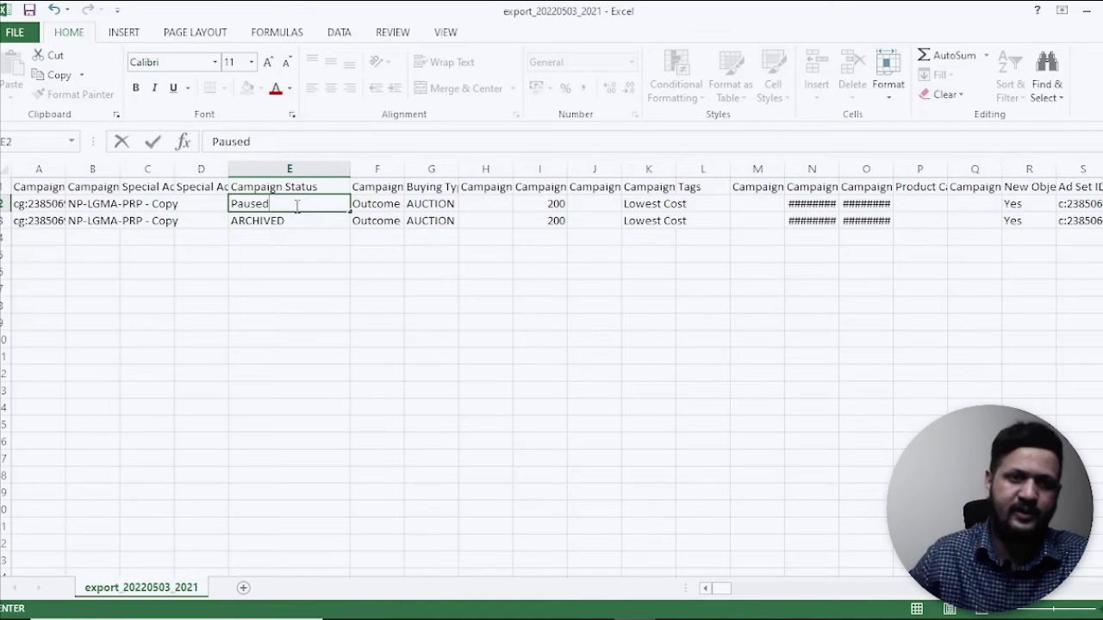
pyautogui.click(294, 221)
pyautogui.write('Paused')
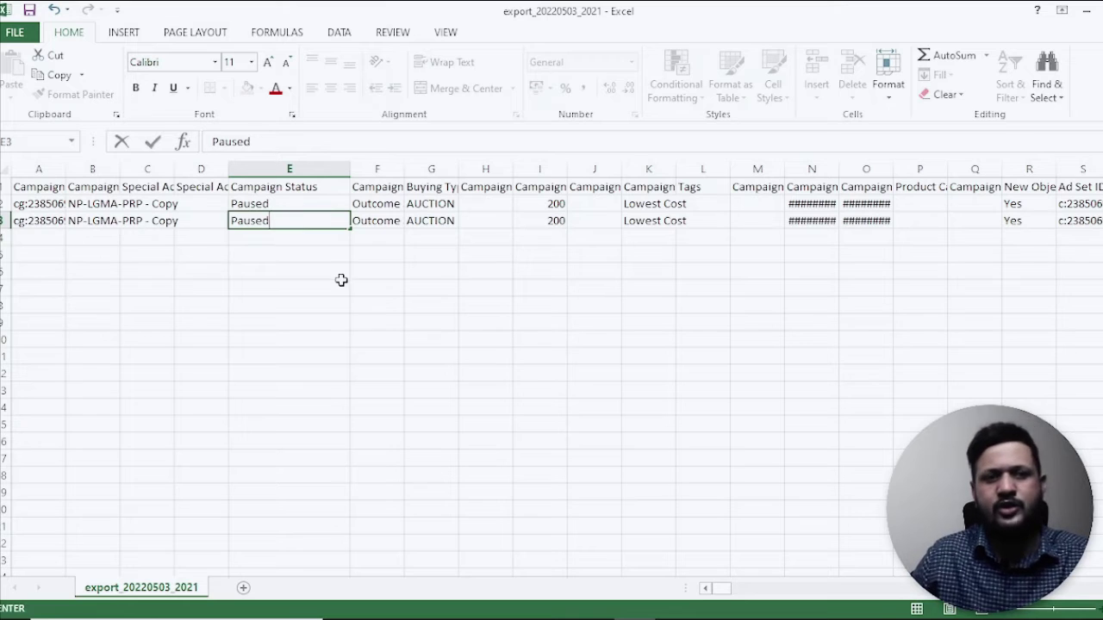
pyautogui.click(342, 286)
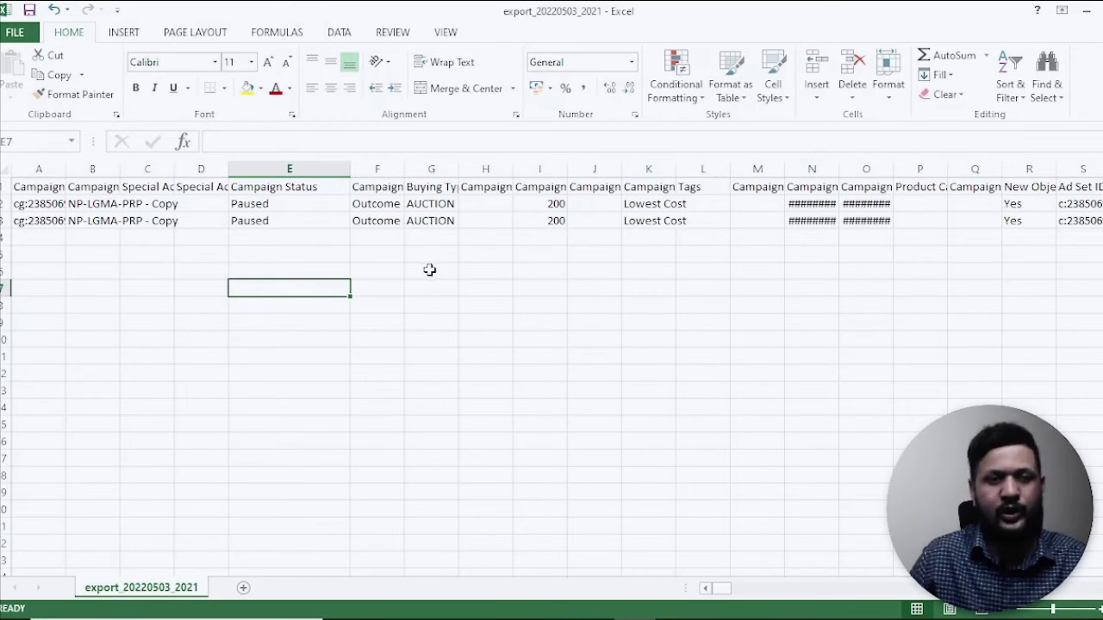
# - Copy the Paused value from the Campaign Status column into the Ad Status cell ET3 of the second data row
pyautogui.press('Up')
pyautogui.press('Up')
pyautogui.press('Up')
pyautogui.press('Up')
pyautogui.press('Up')
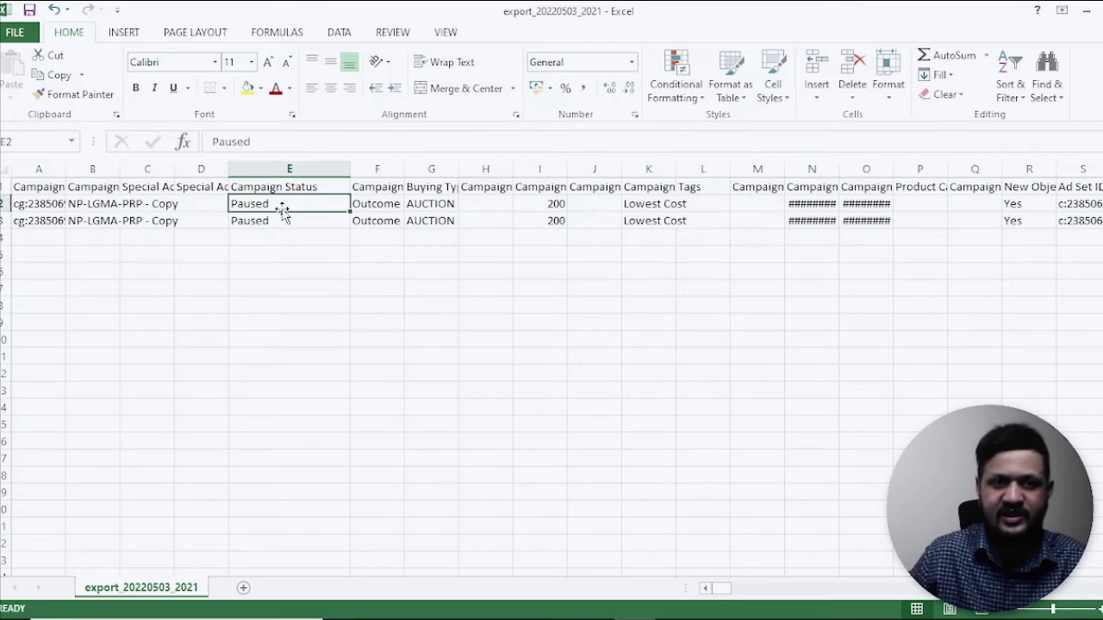
pyautogui.hotkey('ctrl', 'c')
pyautogui.hotkey('ctrl', 'Right')
pyautogui.press('Left')
pyautogui.press('Left')
pyautogui.press('Left')
pyautogui.press('Down')
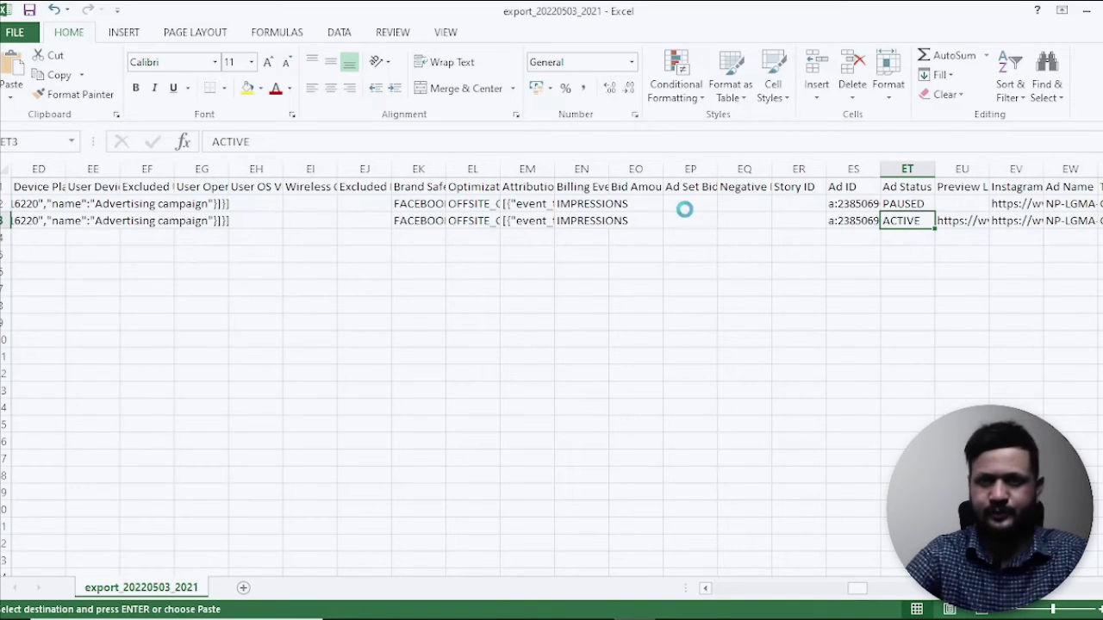
pyautogui.hotkey('ctrl', 'v')
pyautogui.click(659, 305)
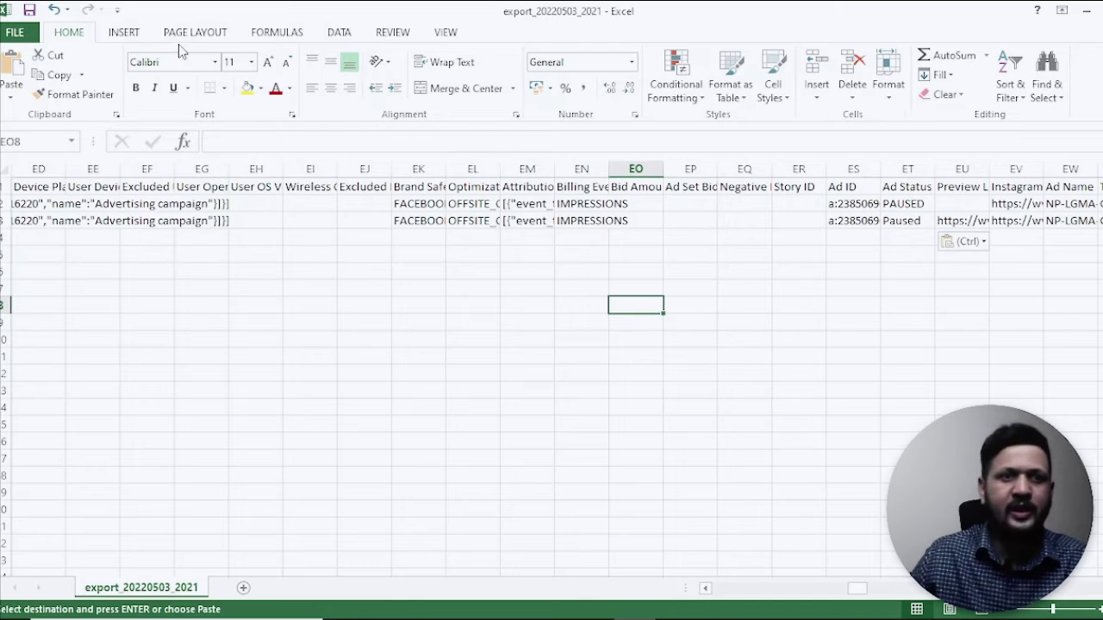
# - Clear the Ad ID values in cells ES2 and ES3
pyautogui.press('Escape')
pyautogui.click(598, 219)
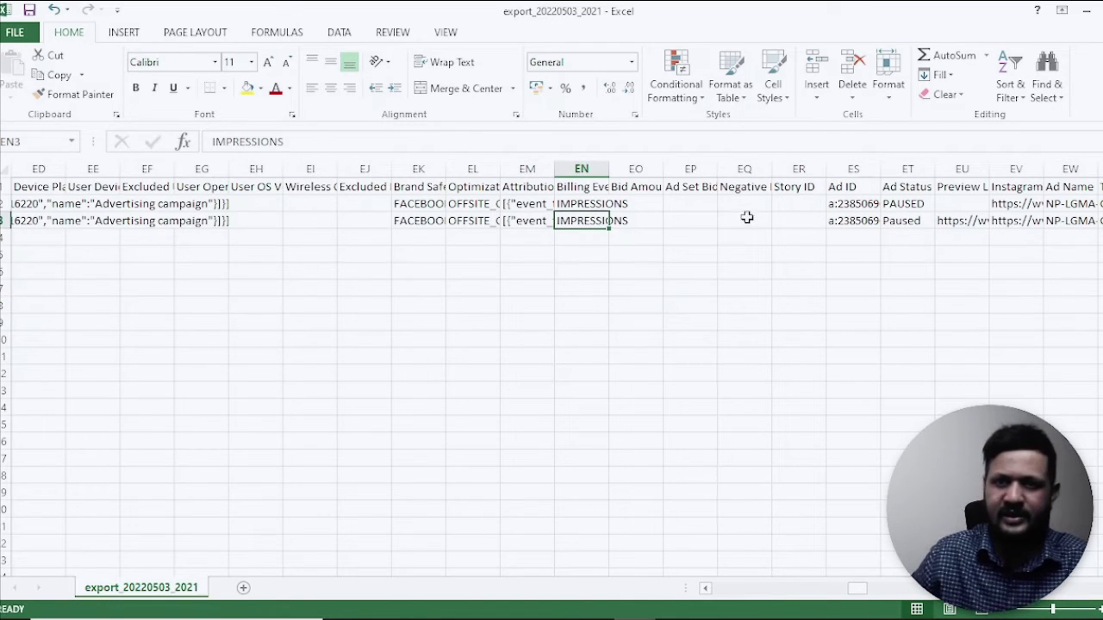
pyautogui.click(834, 206)
pyautogui.hotkey('shift', 'Down')
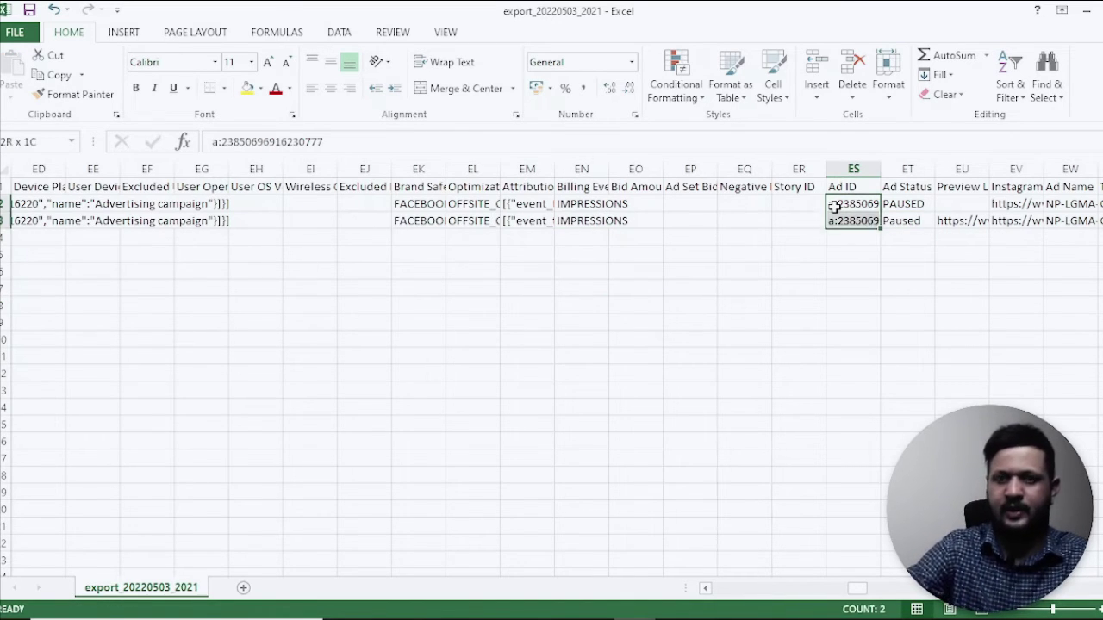
pyautogui.press('Delete')
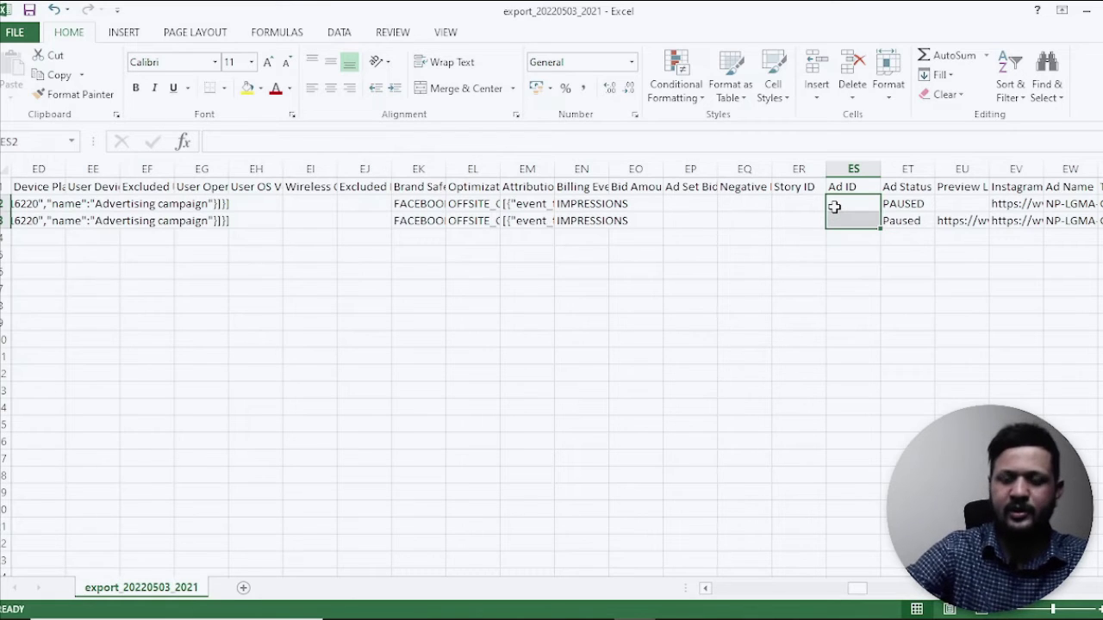
# - Clear the Campaign ID values of both data rows, cells A2 and A3
pyautogui.press('Left')
pyautogui.press('Left')
pyautogui.press('Left')
pyautogui.press('Left')
pyautogui.press('Left')
pyautogui.press('Left')
pyautogui.press('Left')
pyautogui.press('Left')
pyautogui.press('Left')
pyautogui.press('Left')
pyautogui.press('Left')
pyautogui.press('Left')
pyautogui.press('Left')
pyautogui.press('Left')
pyautogui.press('Left')
pyautogui.press('Left')
pyautogui.press('Left')
pyautogui.press('Left')
pyautogui.press('Left')
pyautogui.press('Left')
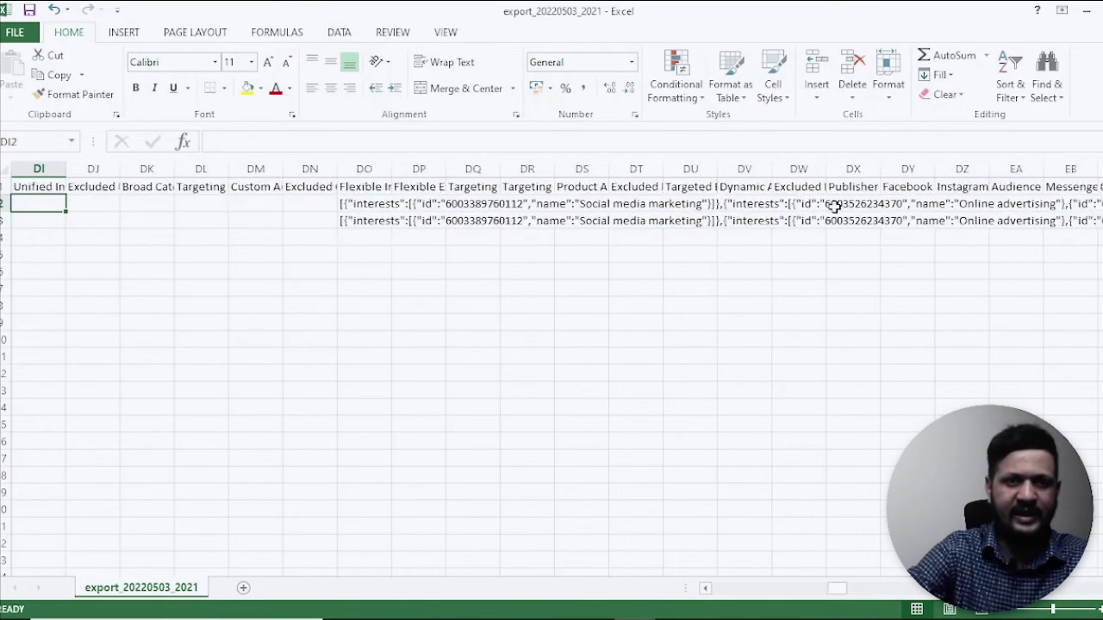
pyautogui.press('Left')
pyautogui.press('Left')
pyautogui.press('Left')
pyautogui.press('Left')
pyautogui.press('Left')
pyautogui.press('Left')
pyautogui.press('Left')
pyautogui.press('Left')
pyautogui.press('Left')
pyautogui.press('Left')
pyautogui.press('Left')
pyautogui.press('Left')
pyautogui.press('Left')
pyautogui.press('Left')
pyautogui.press('Left')
pyautogui.press('Left')
pyautogui.press('Left')
pyautogui.press('Left')
pyautogui.press('Left')
pyautogui.press('Left')
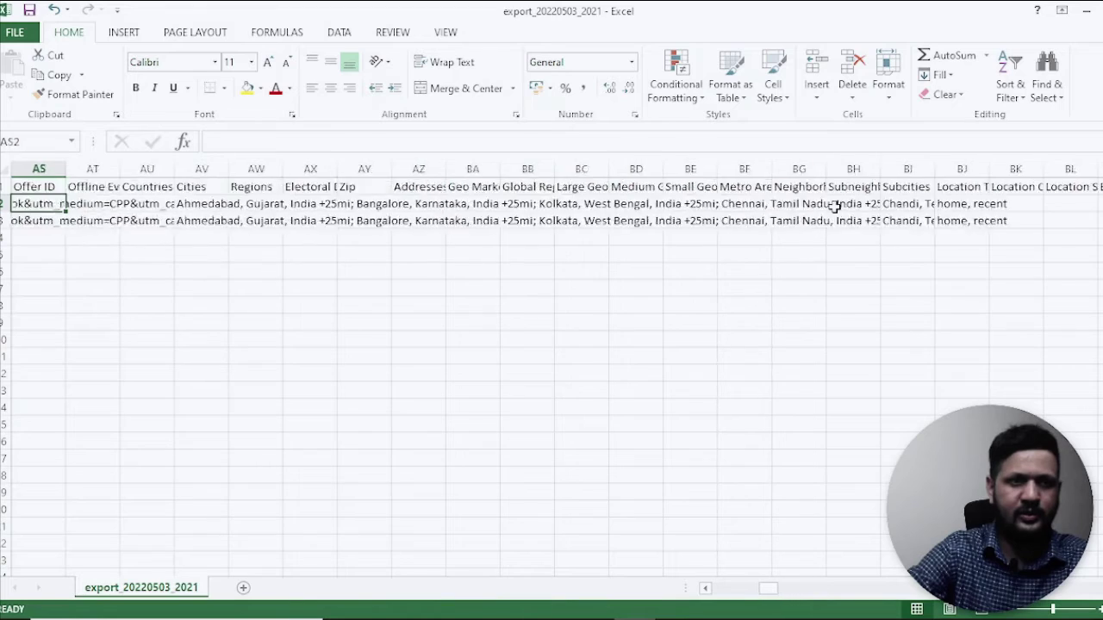
pyautogui.press('Left')
pyautogui.press('Left')
pyautogui.press('Left')
pyautogui.press('Left')
pyautogui.press('Left')
pyautogui.press('Left')
pyautogui.press('Left')
pyautogui.press('Left')
pyautogui.press('Left')
pyautogui.press('Left')
pyautogui.press('Left')
pyautogui.press('Left')
pyautogui.press('Left')
pyautogui.press('Left')
pyautogui.press('Left')
pyautogui.press('Left')
pyautogui.press('Left')
pyautogui.press('Left')
pyautogui.press('Left')
pyautogui.press('Left')
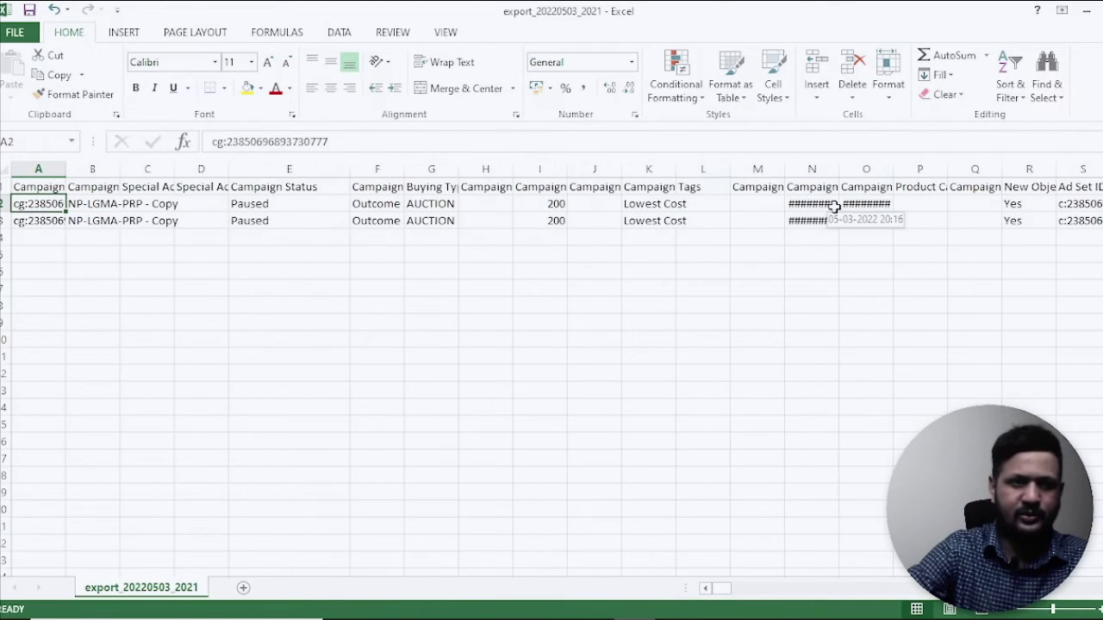
pyautogui.hotkey('shift', 'Down')
pyautogui.press('Delete')
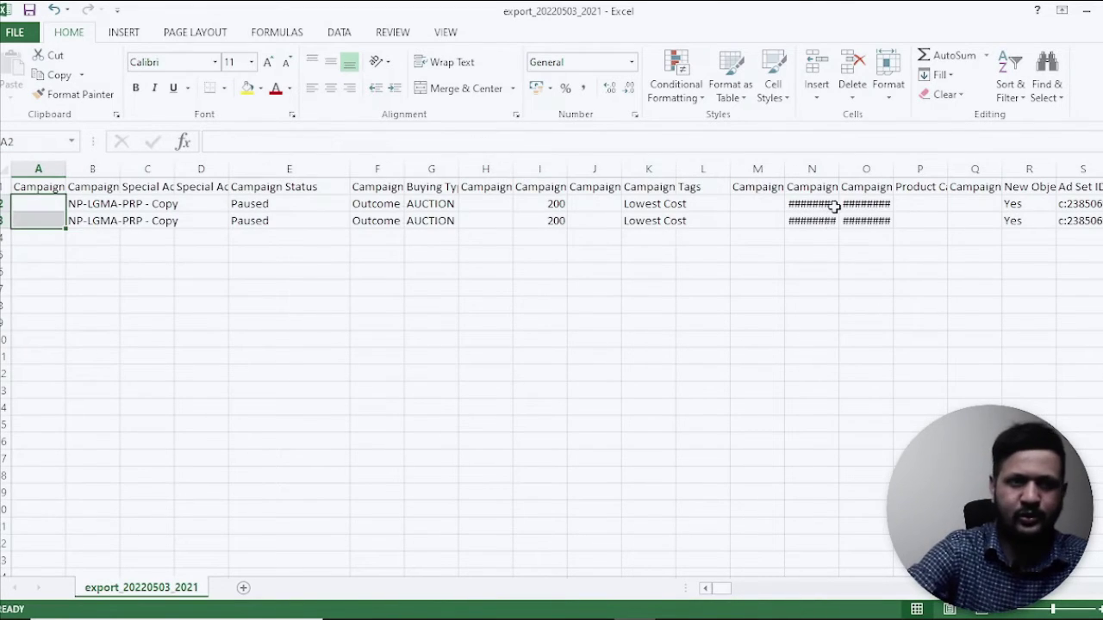
# - Clear the Ad Set ID values in cells S2 and S3
pyautogui.press('Right')
pyautogui.press('Right')
pyautogui.press('Right')
pyautogui.press('Right')
pyautogui.press('Right')
pyautogui.press('Right')
pyautogui.press('Right')
pyautogui.press('Right')
pyautogui.press('Right')
pyautogui.press('Right')
pyautogui.press('Right')
pyautogui.press('Right')
pyautogui.press('Right')
pyautogui.press('Right')
pyautogui.press('Right')
pyautogui.press('Right')
pyautogui.press('Right')
pyautogui.press('Right')
pyautogui.press('Right')
pyautogui.press('Right')
pyautogui.press('Right')
pyautogui.press('Right')
pyautogui.press('Right')
pyautogui.press('Right')
pyautogui.press('Right')
pyautogui.press('Right')
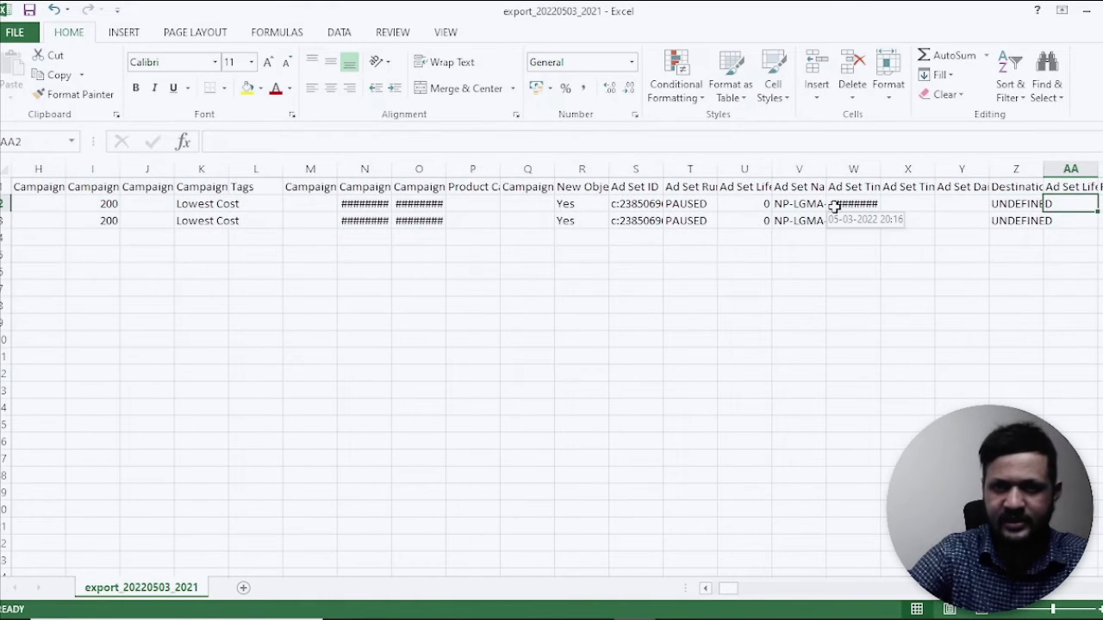
pyautogui.press('Left')
pyautogui.press('Left')
pyautogui.press('Left')
pyautogui.press('Left')
pyautogui.press('Left')
pyautogui.press('Left')
pyautogui.press('Left')
pyautogui.press('Left')
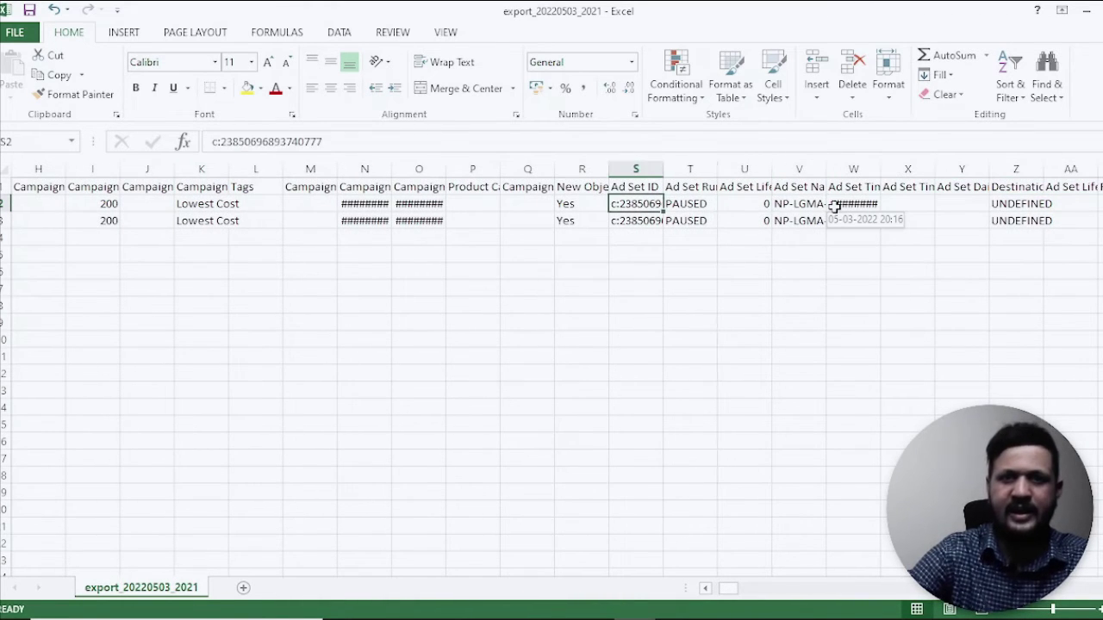
pyautogui.hotkey('shift', 'Down')
pyautogui.press('Delete')
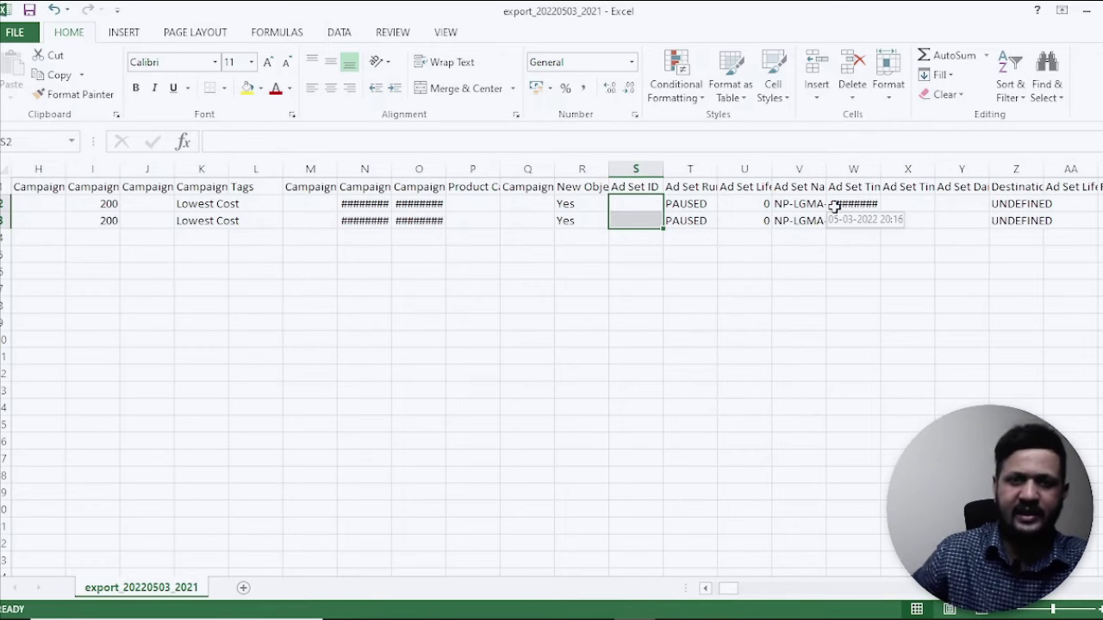
# - Widen the Campaign Name column to compare both campaign names, and delete the duplicate campaign row 3
pyautogui.click(512, 293)
pyautogui.hscroll(-3, 258, 276)
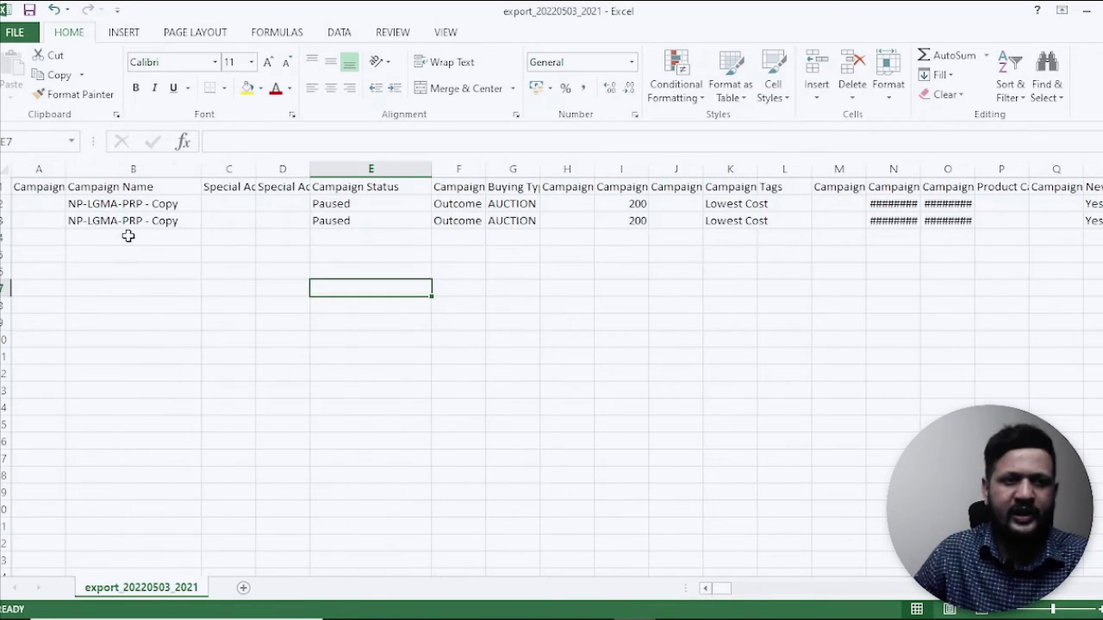
pyautogui.click(117, 208)
pyautogui.click(106, 222)
pyautogui.click(119, 200)
pyautogui.click(125, 218)
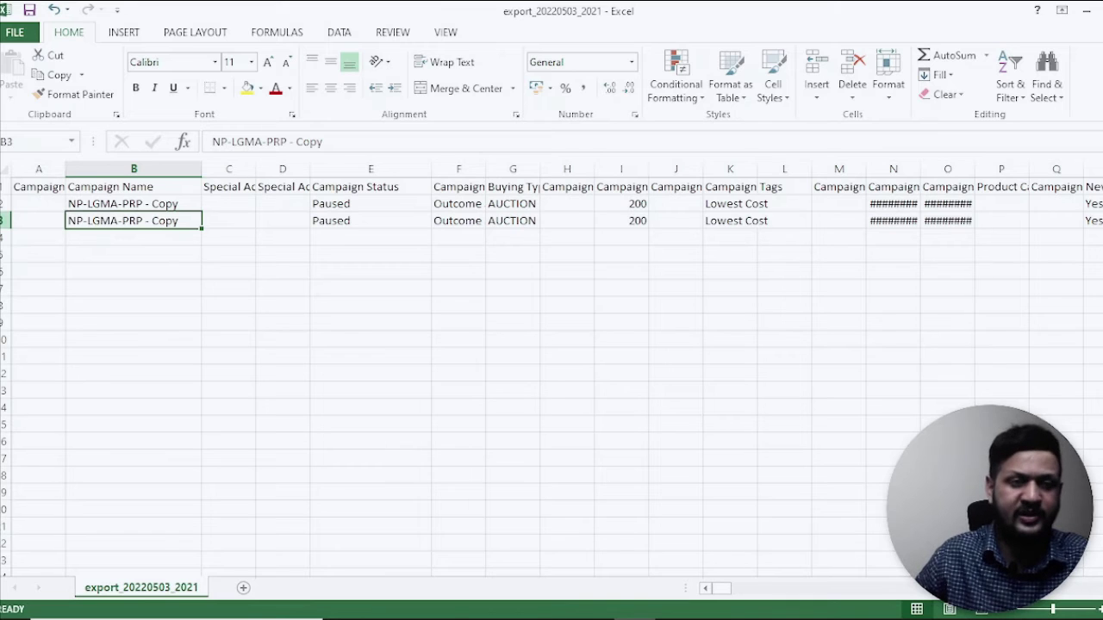
pyautogui.rightClick(7, 220)
pyautogui.click(47, 362)
pyautogui.click(246, 327)
# - Save the edited export file, keeping its Unicode Text format
pyautogui.click(101, 207)
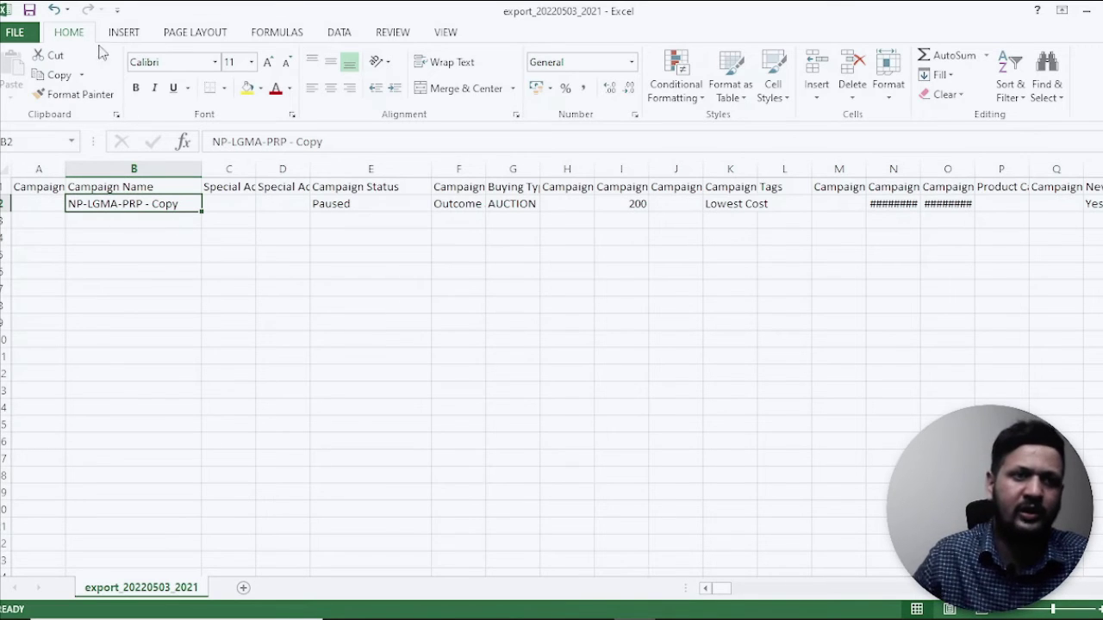
pyautogui.click(28, 12)
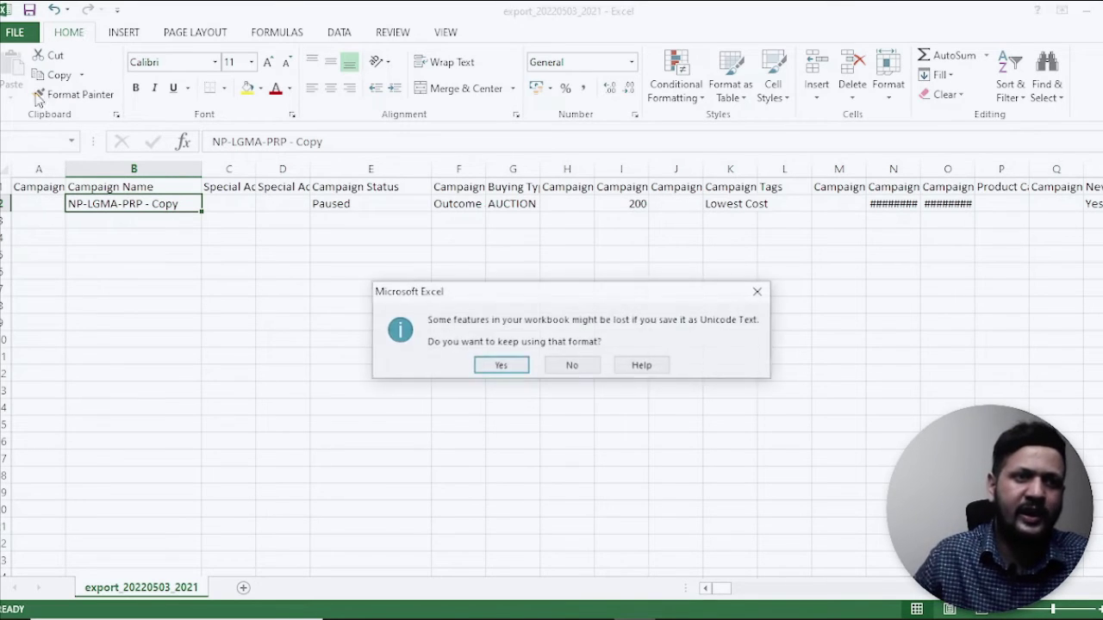
pyautogui.click(493, 369)
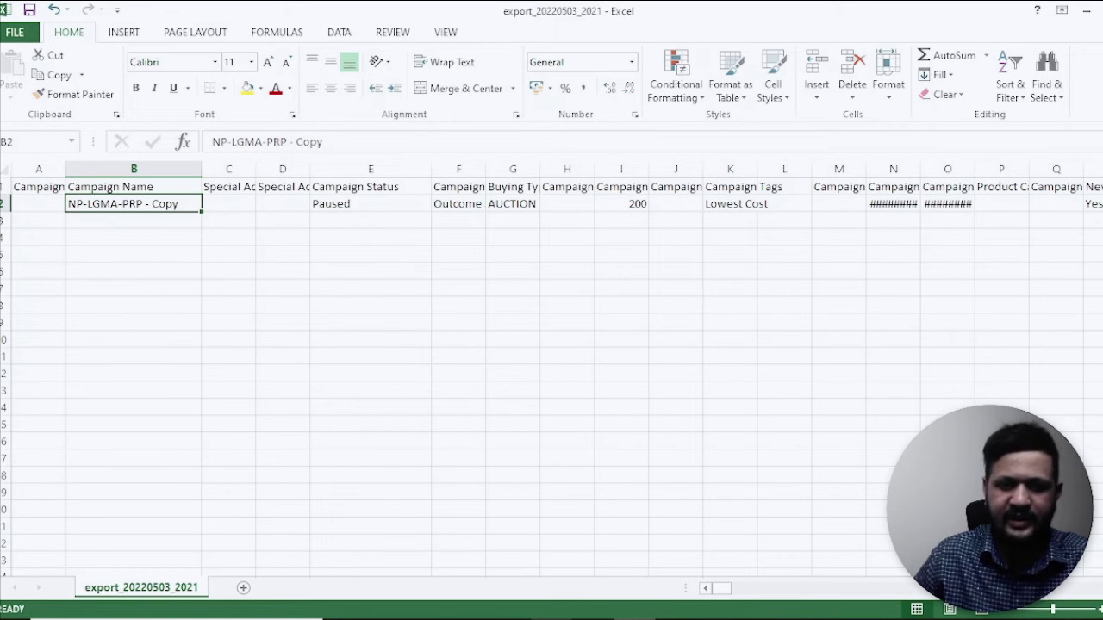
# - Switch to Ads Manager in the browser, import ads from export_20220503_2021.csv in Downloads, and dismiss the import report
pyautogui.hotkey('alt', 'Tab')
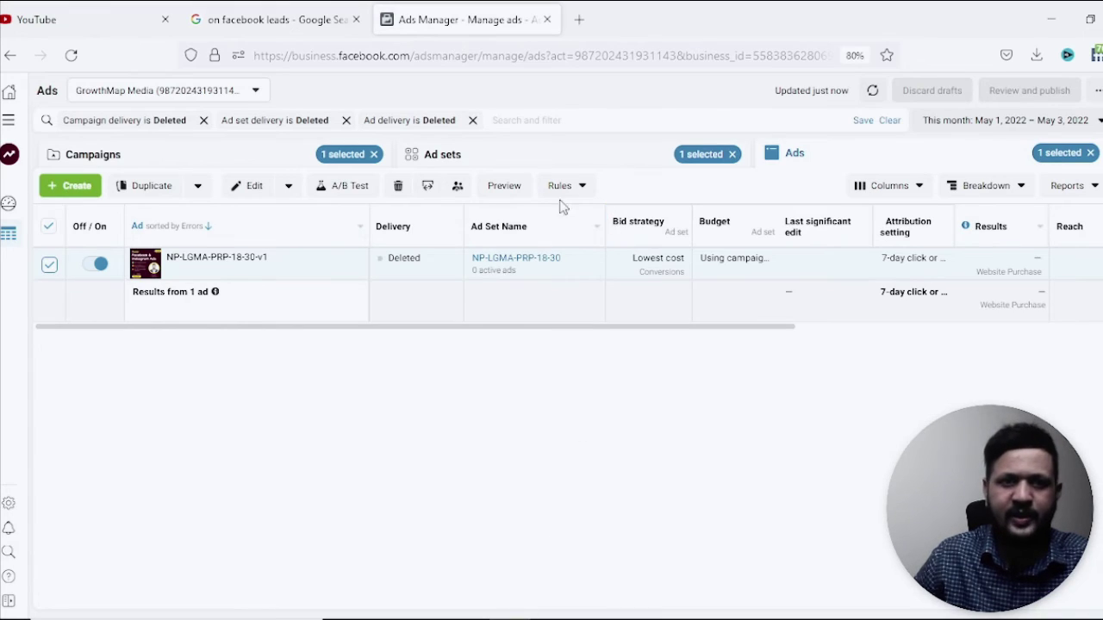
pyautogui.click(428, 189)
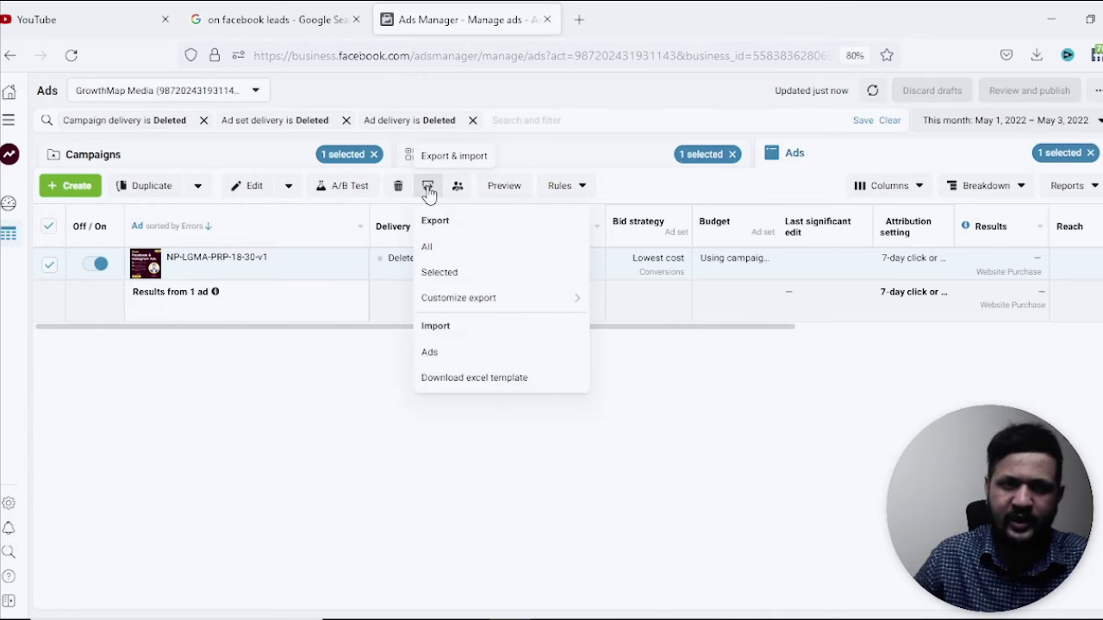
pyautogui.click(443, 353)
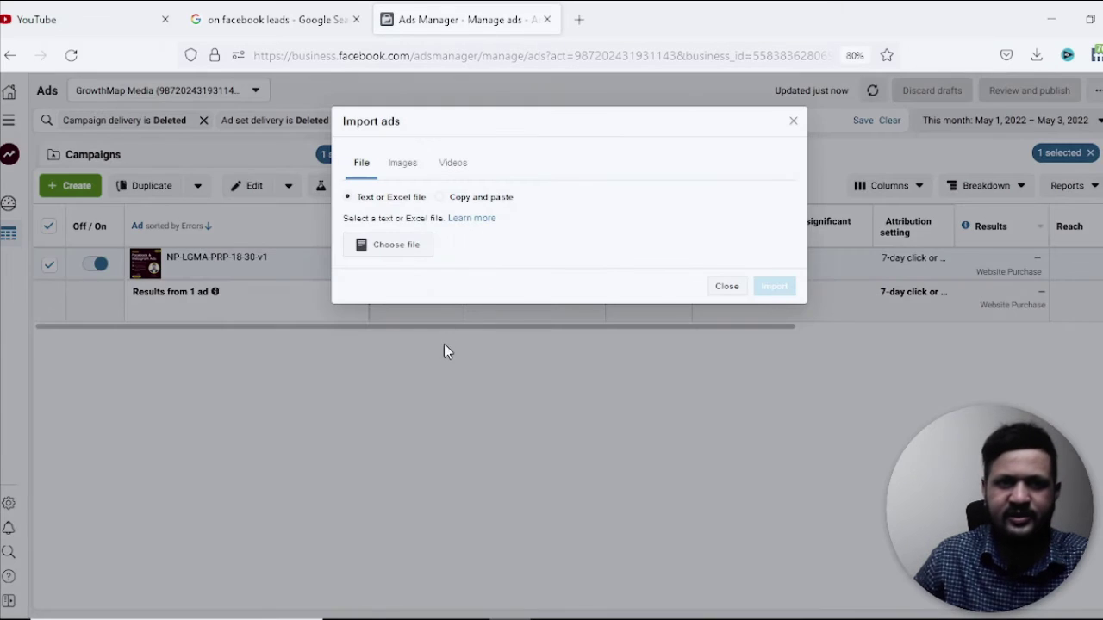
pyautogui.click(398, 248)
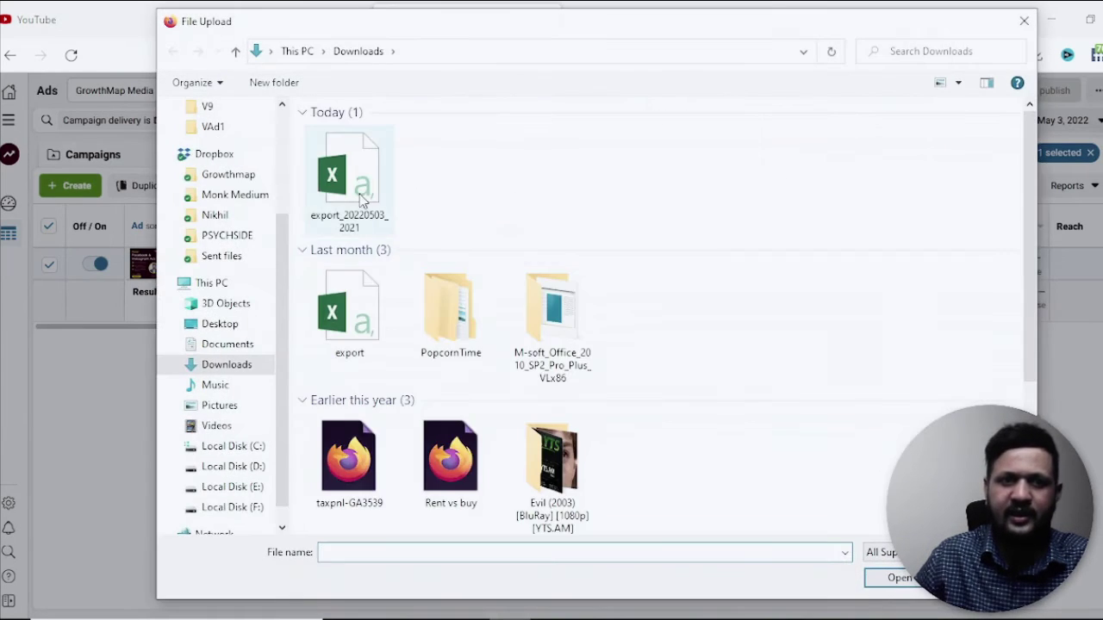
pyautogui.click(362, 200)
pyautogui.click(873, 578)
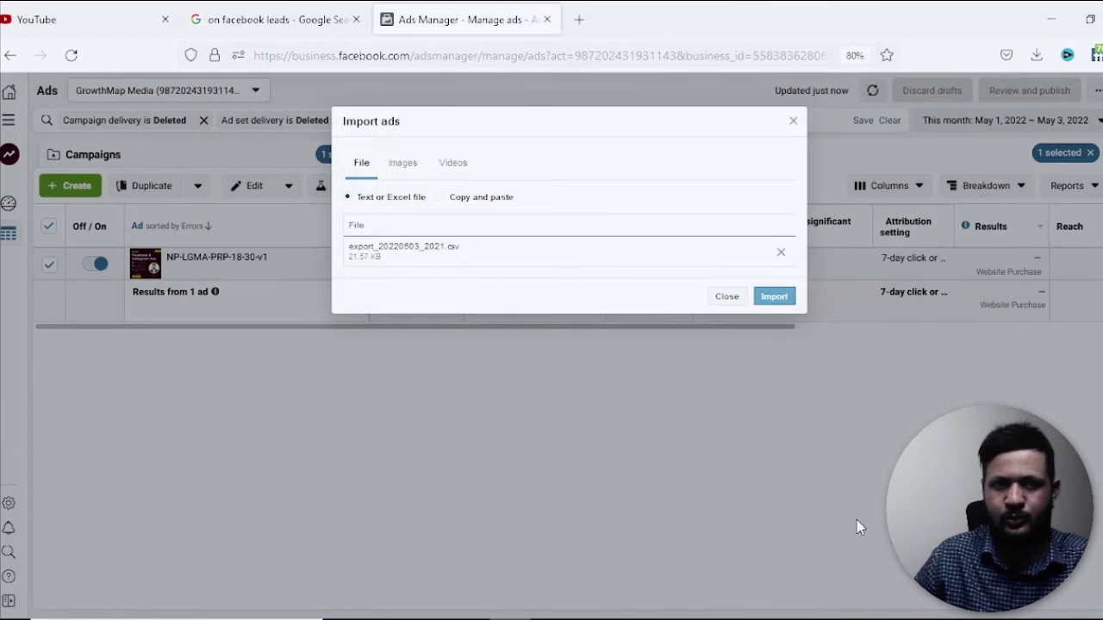
pyautogui.click(773, 297)
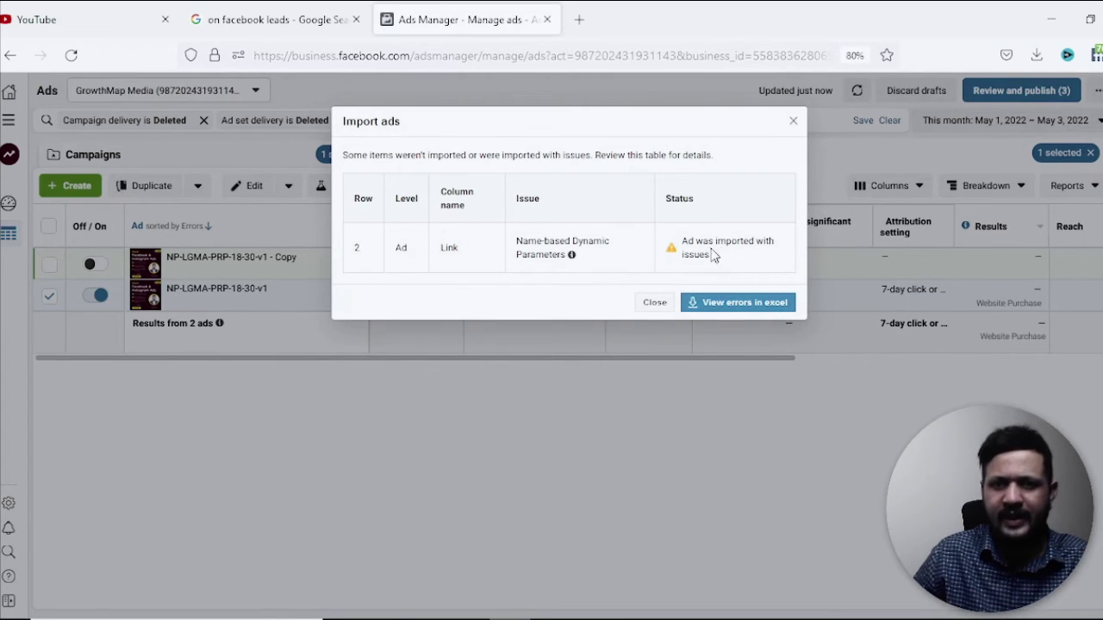
pyautogui.click(654, 302)
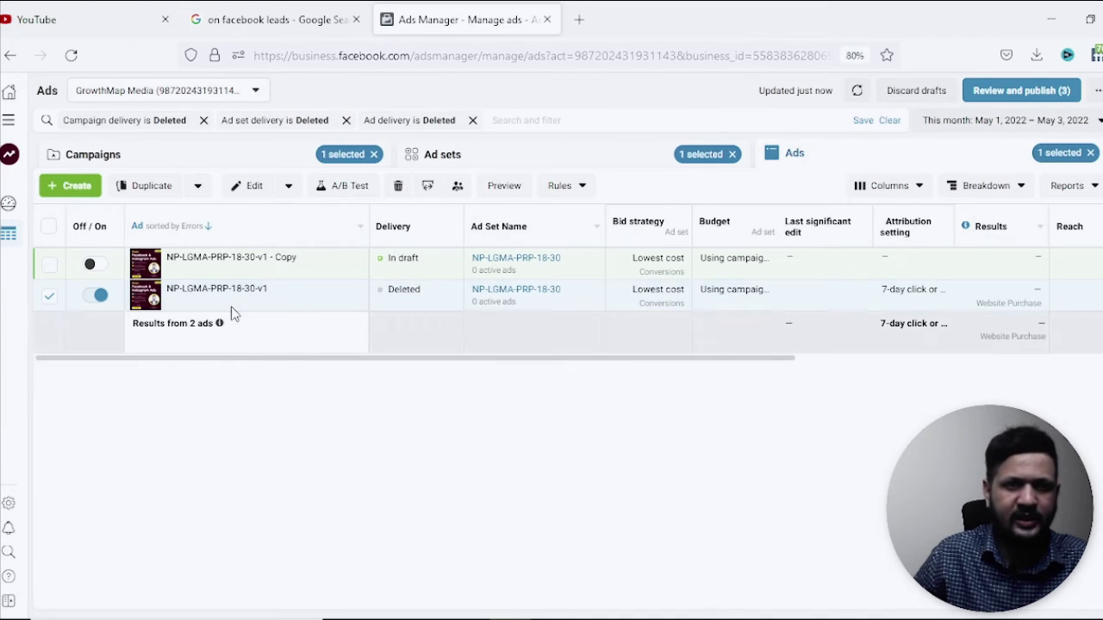
# - Review and publish the imported draft campaign, ad set and ad
pyautogui.click(1006, 96)
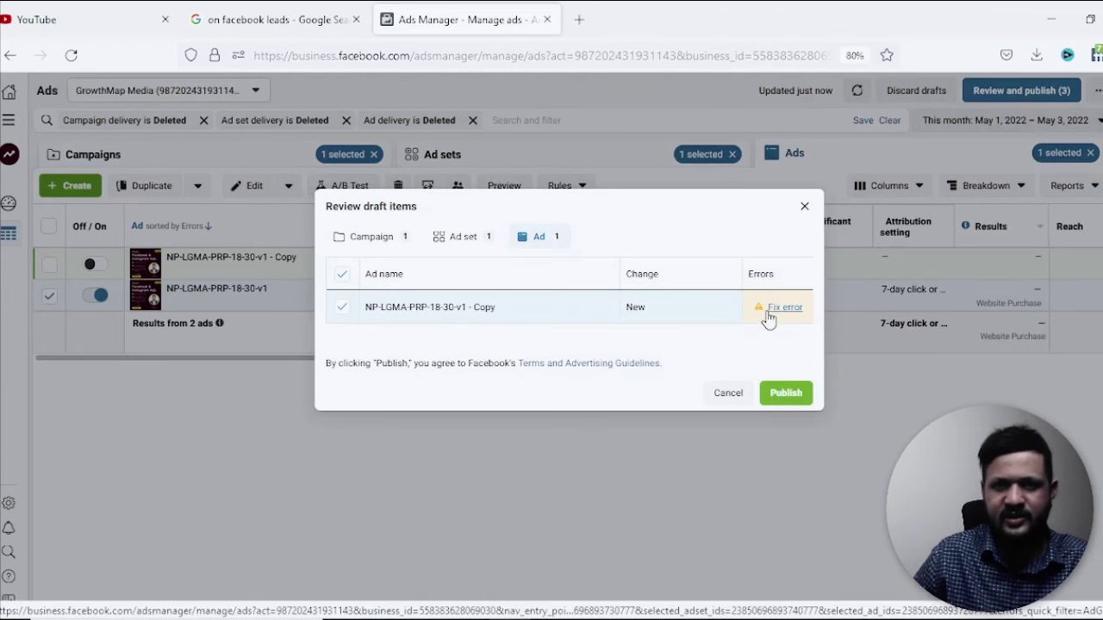
pyautogui.click(784, 396)
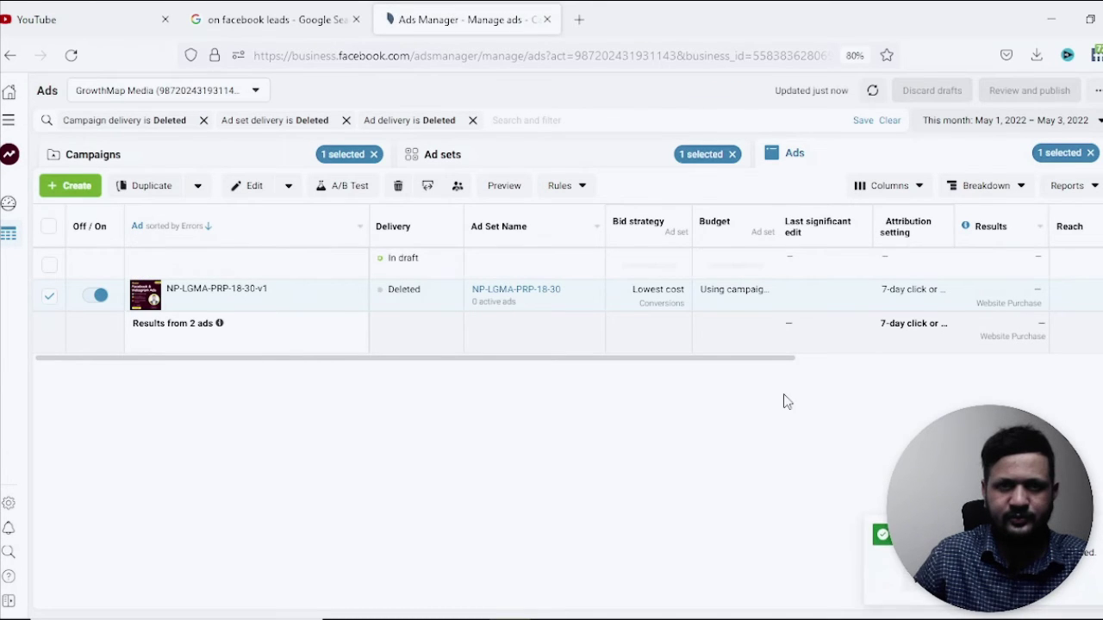
# - Remove the Deleted delivery filters for campaigns, ad sets and ads
pyautogui.click(204, 121)
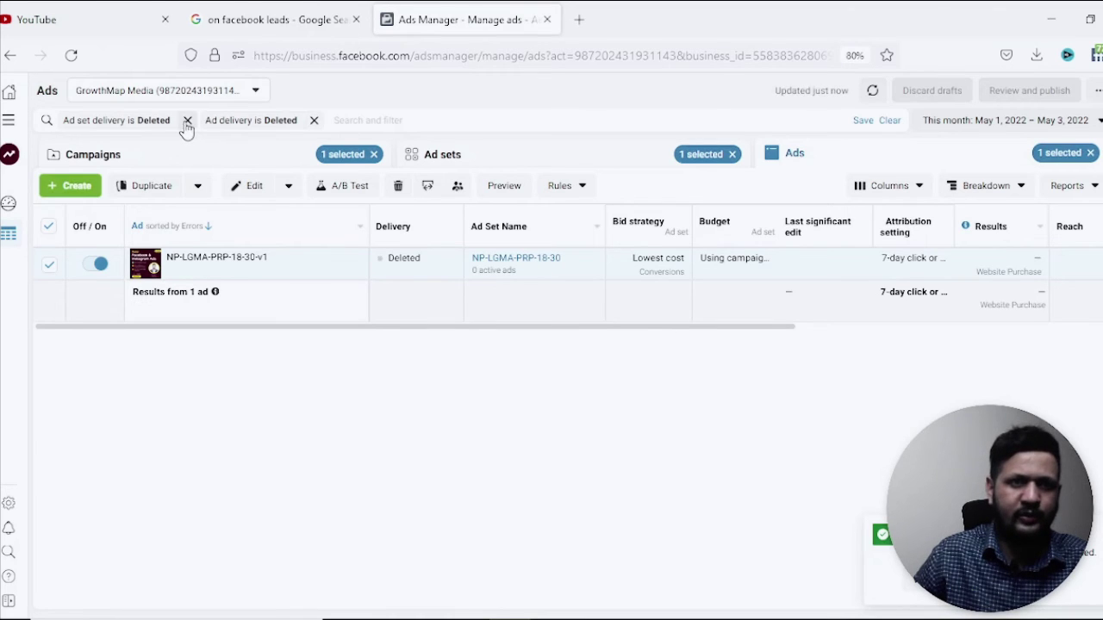
pyautogui.click(184, 121)
pyautogui.click(172, 120)
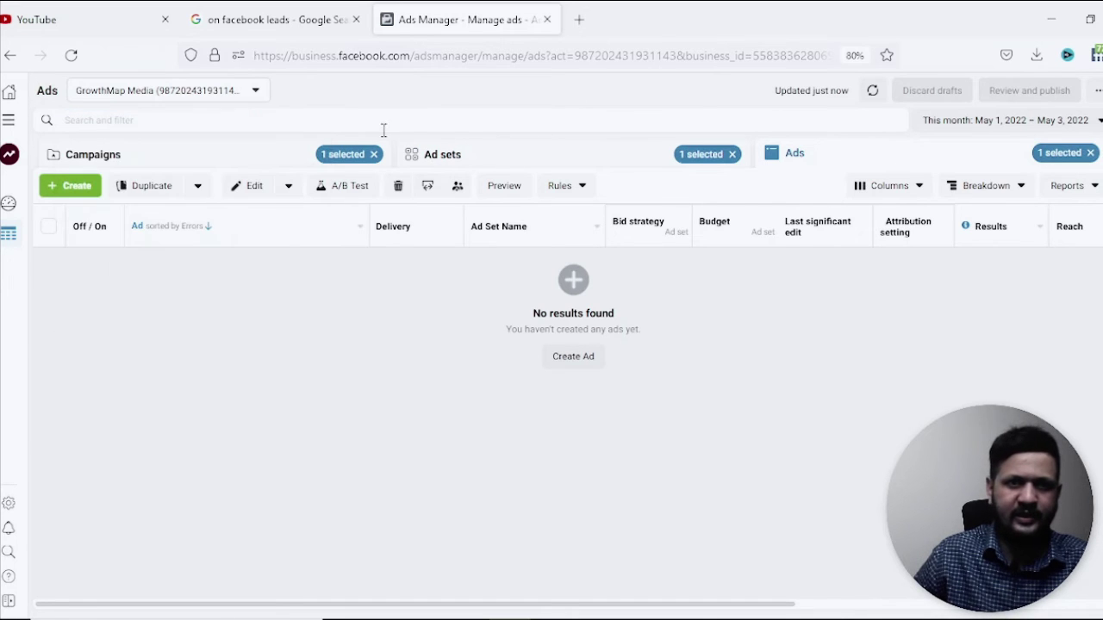
# - Open the NP-LGMA-PRP - Copy campaign and its NP-LGMA-PRP-18-30 ad set to check the recovered ad
pyautogui.click(229, 161)
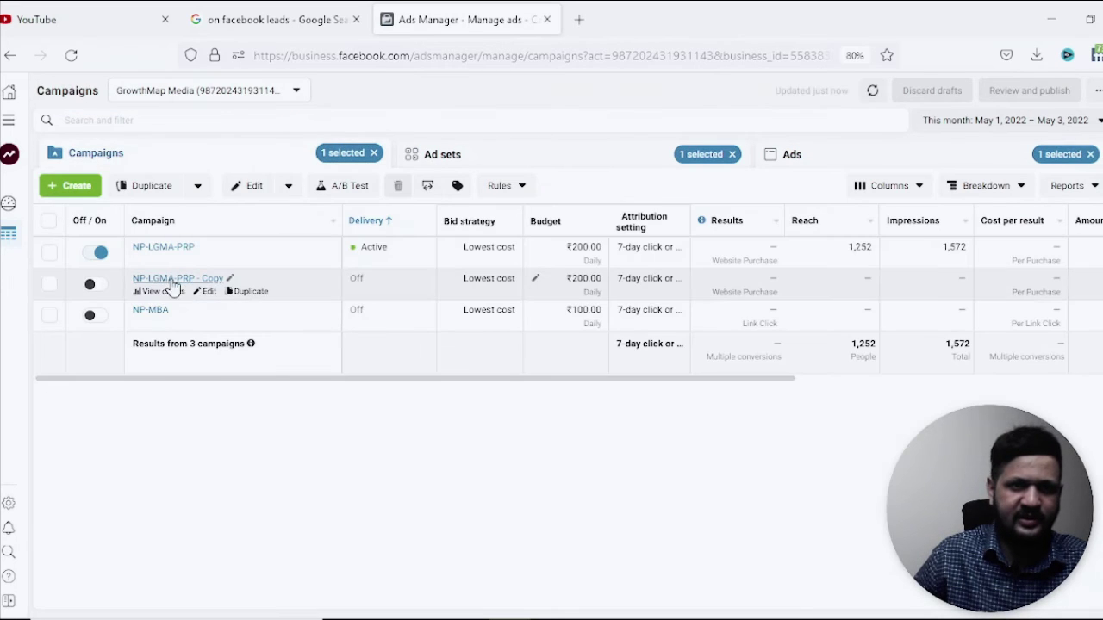
pyautogui.moveTo(203, 283)
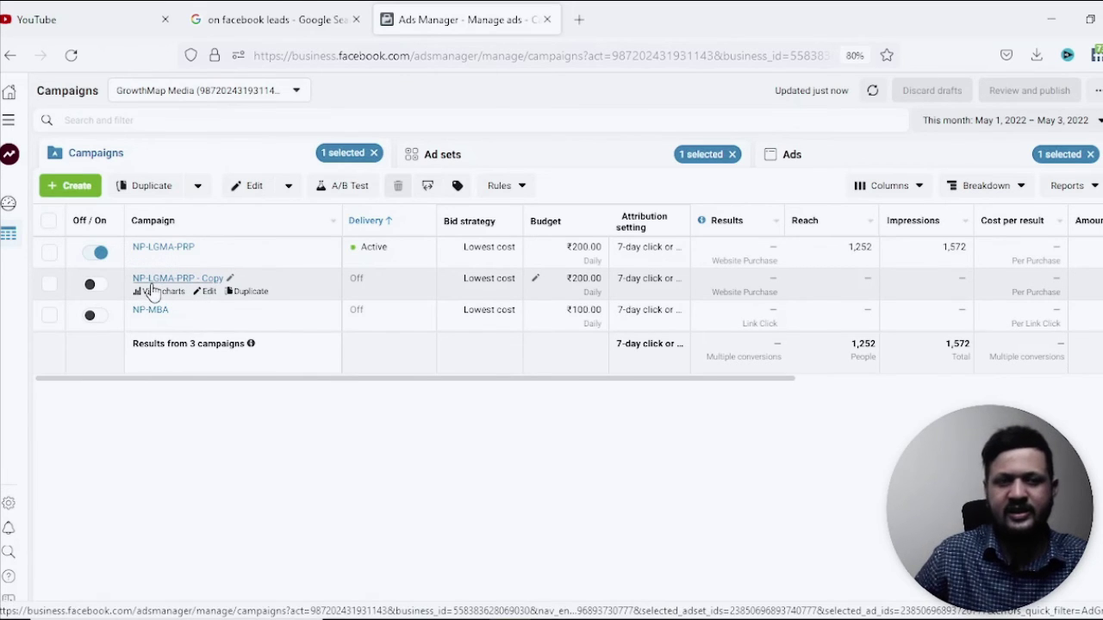
pyautogui.click(536, 168)
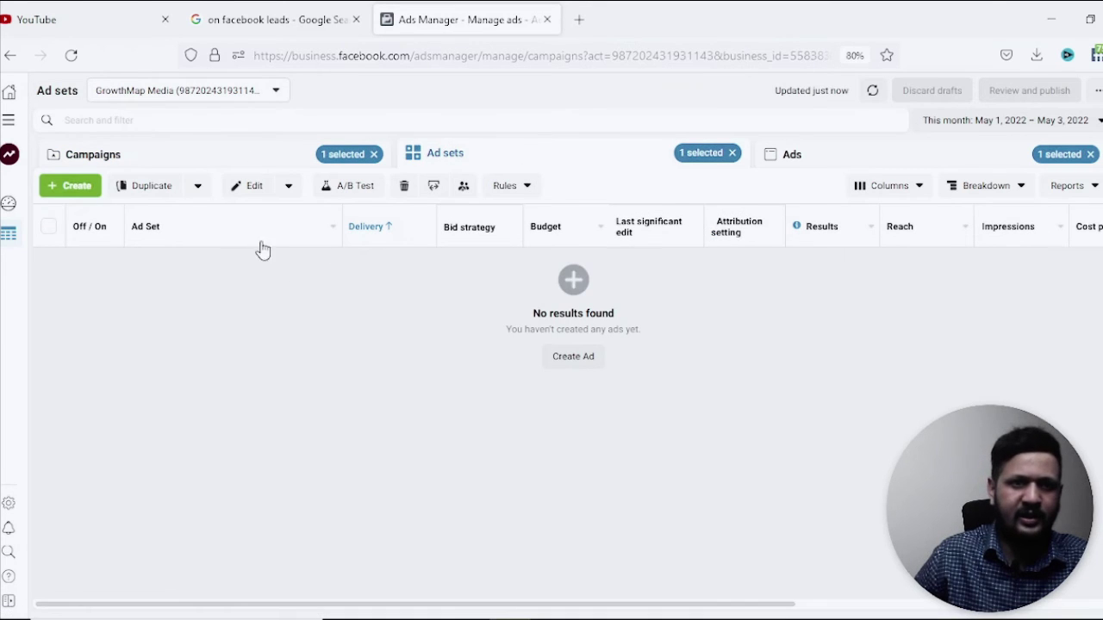
pyautogui.click(249, 162)
pyautogui.click(177, 285)
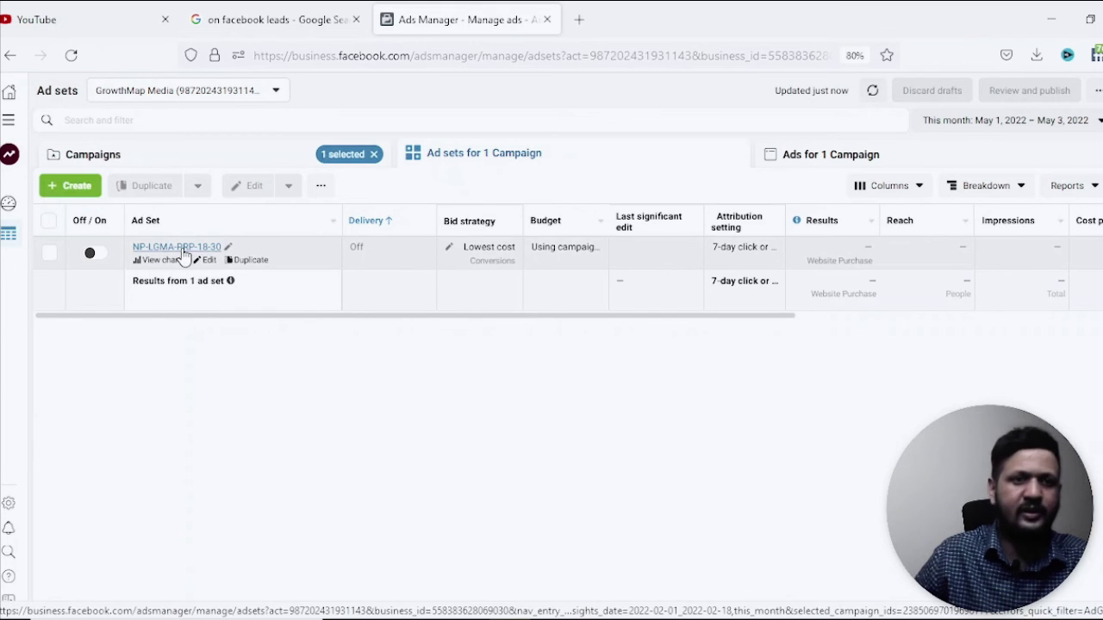
pyautogui.click(181, 247)
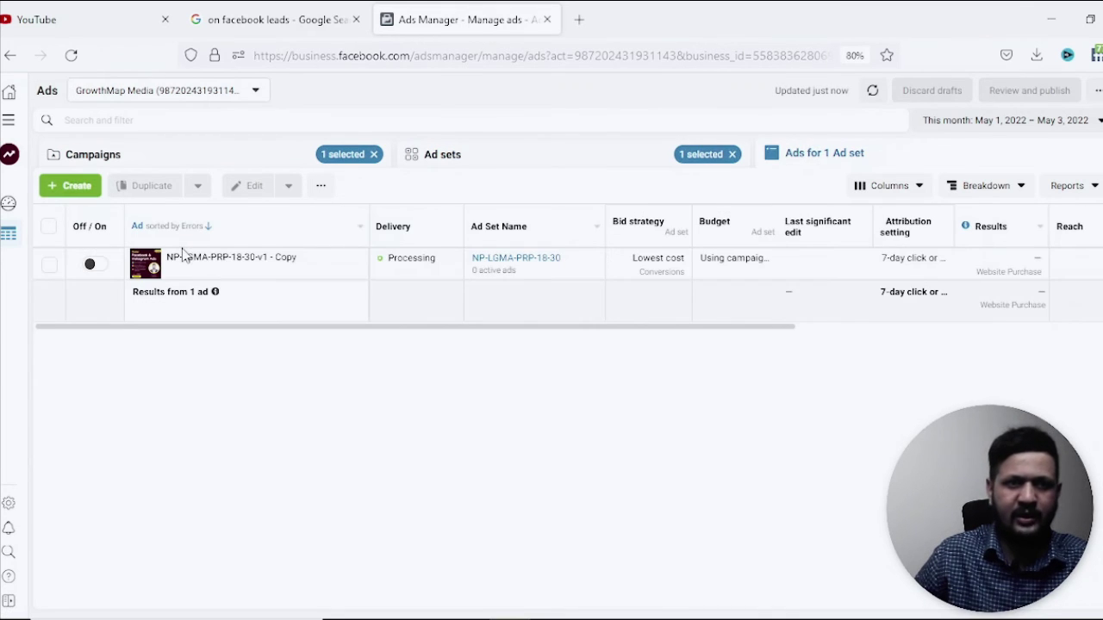